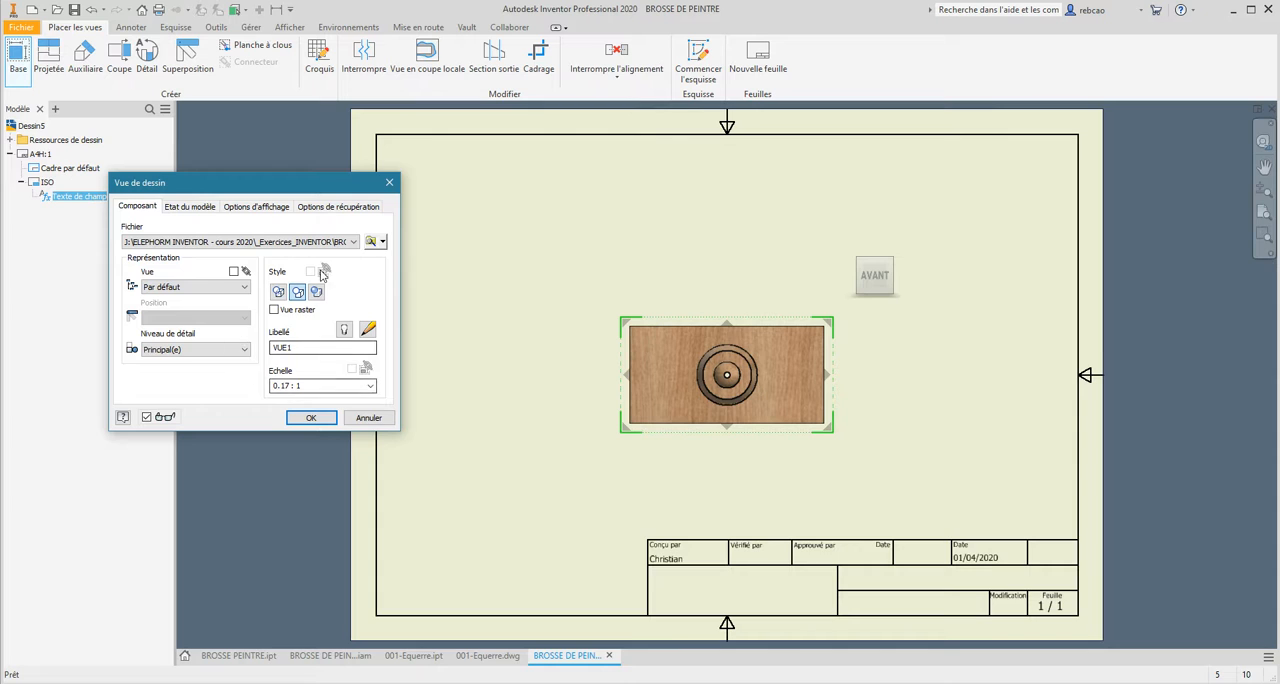
Create the brush assembly's base view at scale 0.17 : 1 with a projected elevation view directly above it.
left_click(370, 386)
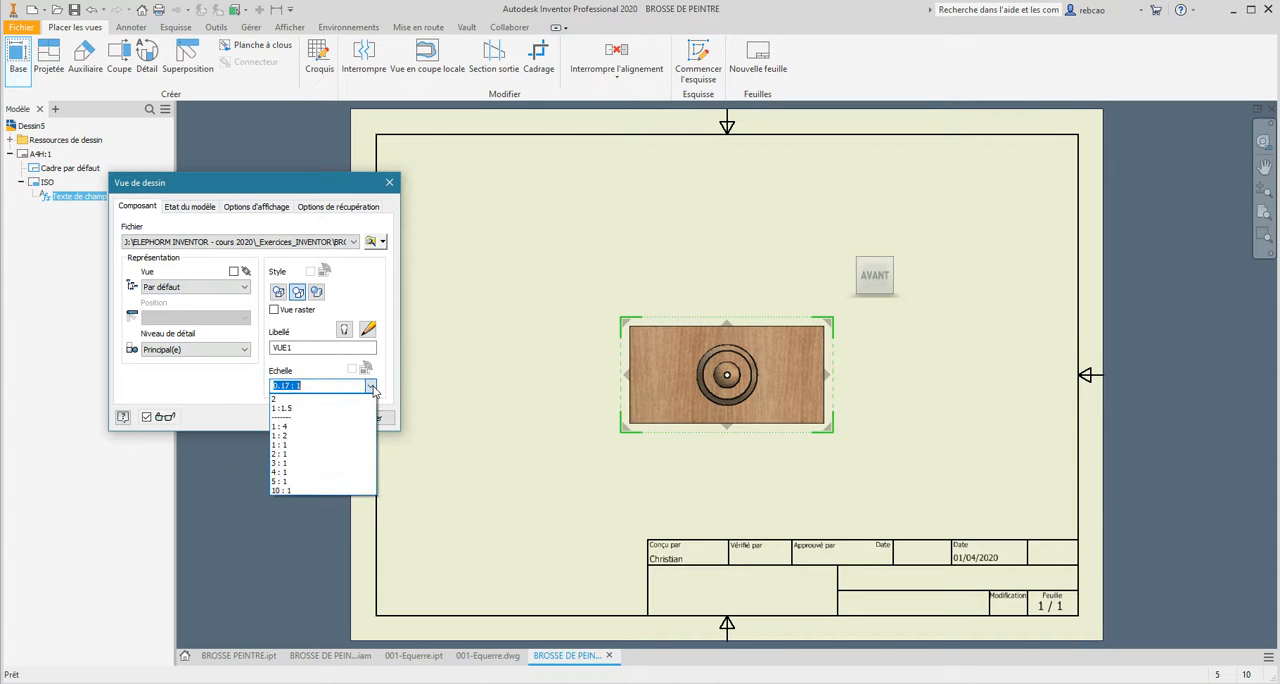
left_click(371, 387)
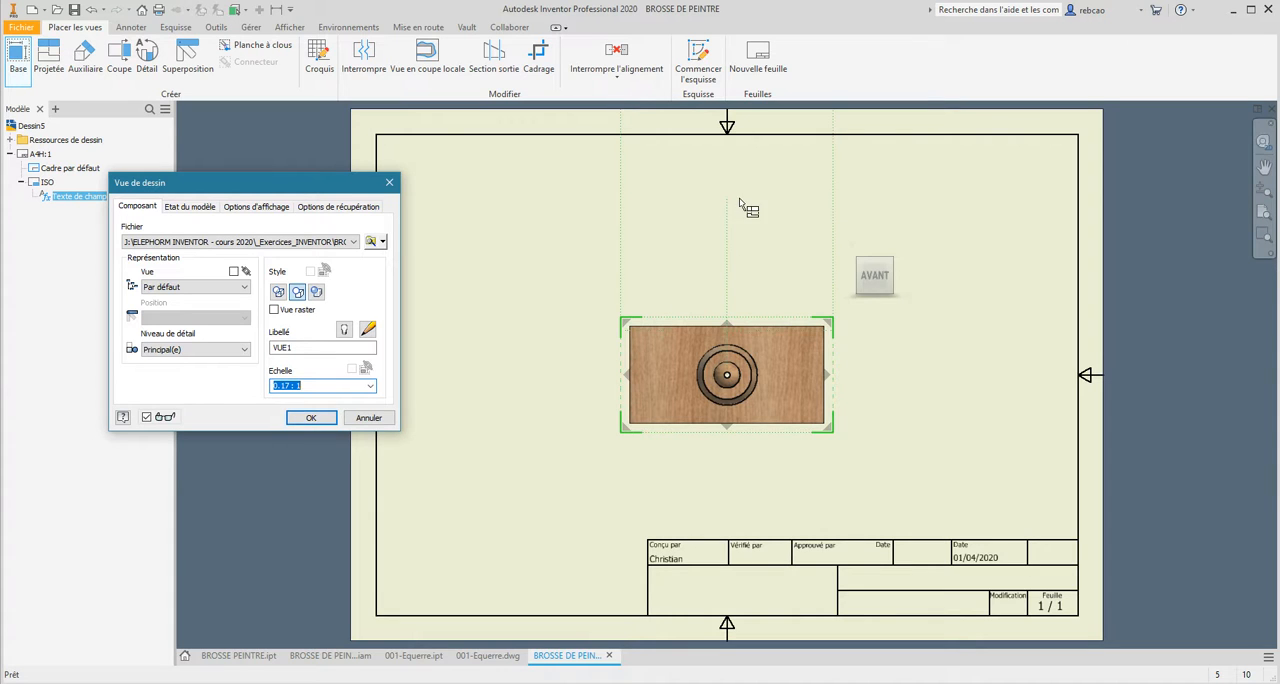
middle_click_drag(741, 213, 737, 294)
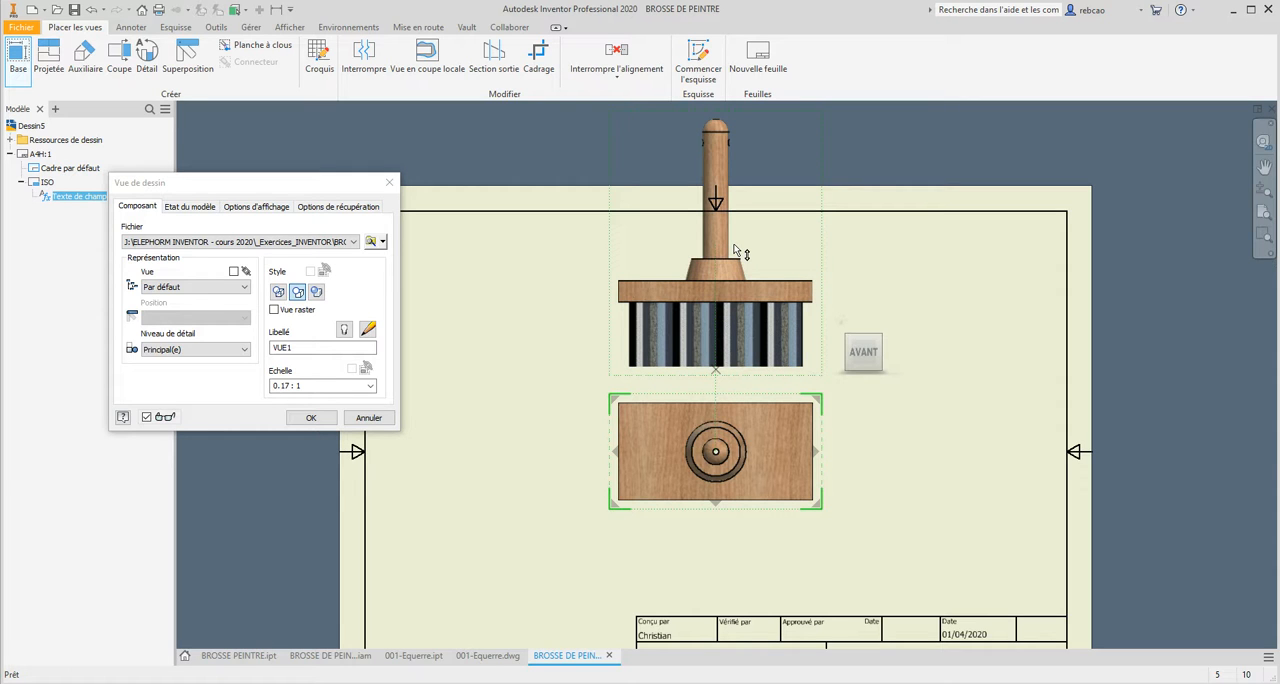
middle_click_drag(735, 250, 749, 203)
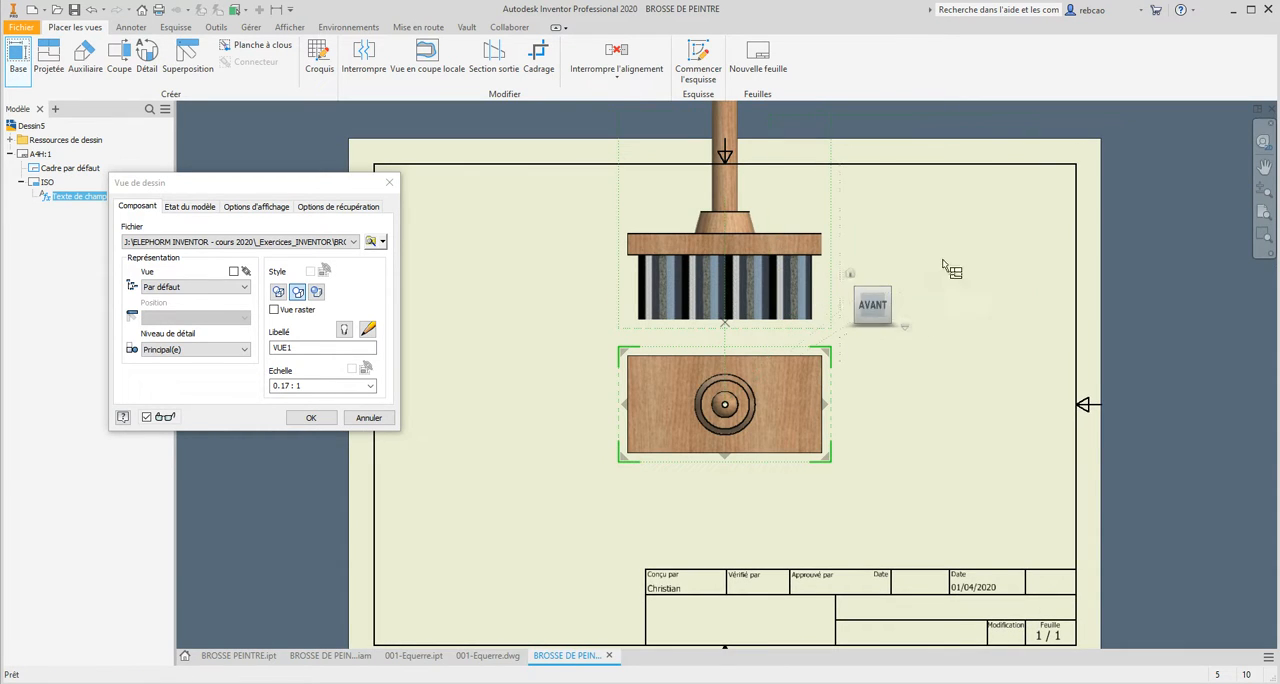
left_click(312, 418)
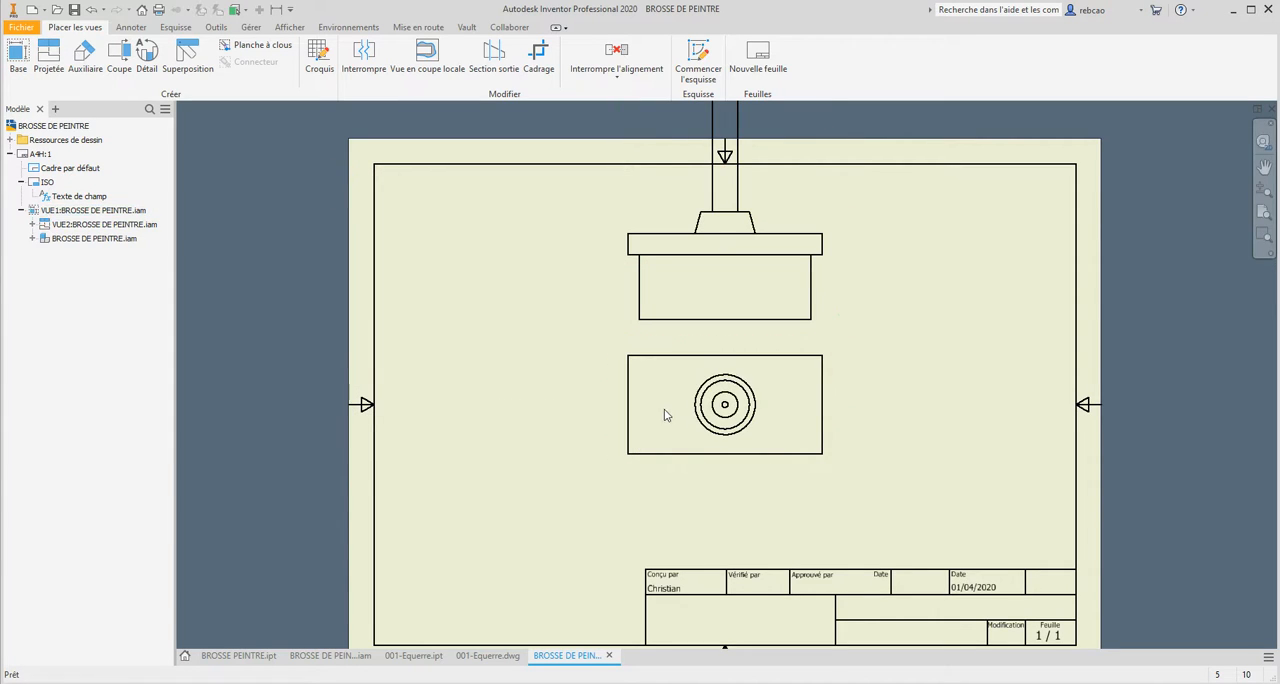
Move the base view and the elevation view to the left side of the sheet, stacked within the border.
left_click_drag(700, 472, 486, 620)
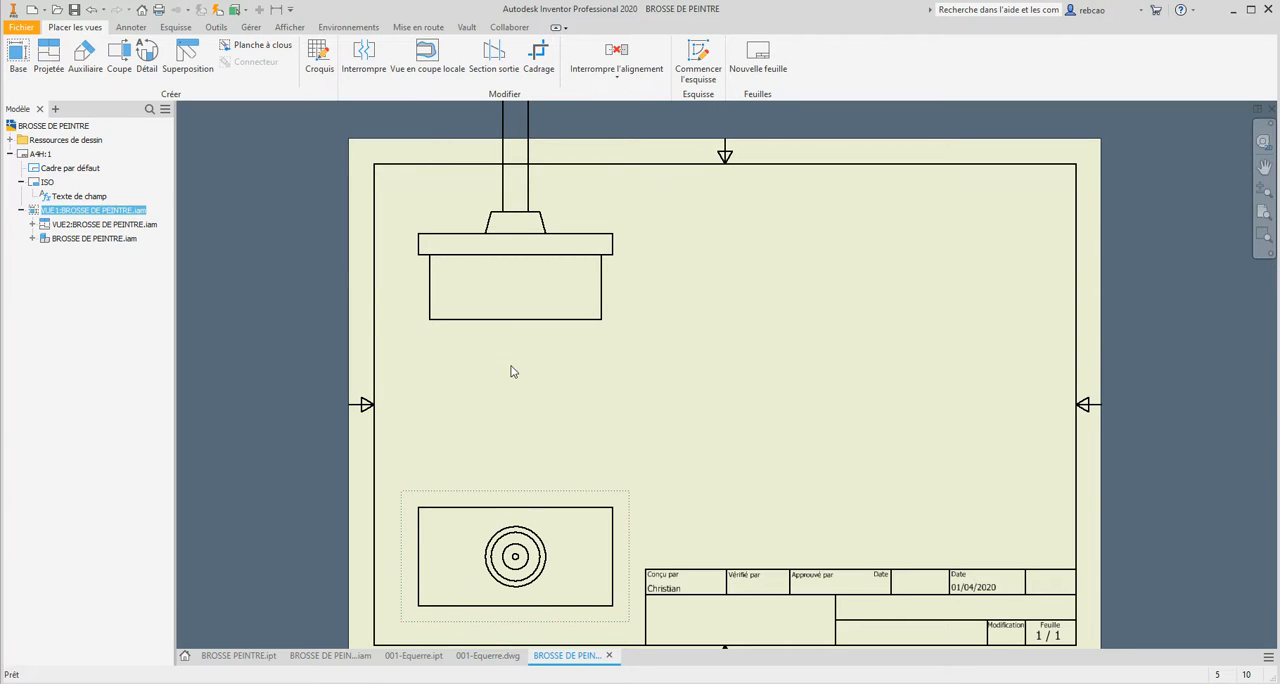
left_click_drag(522, 338, 796, 406)
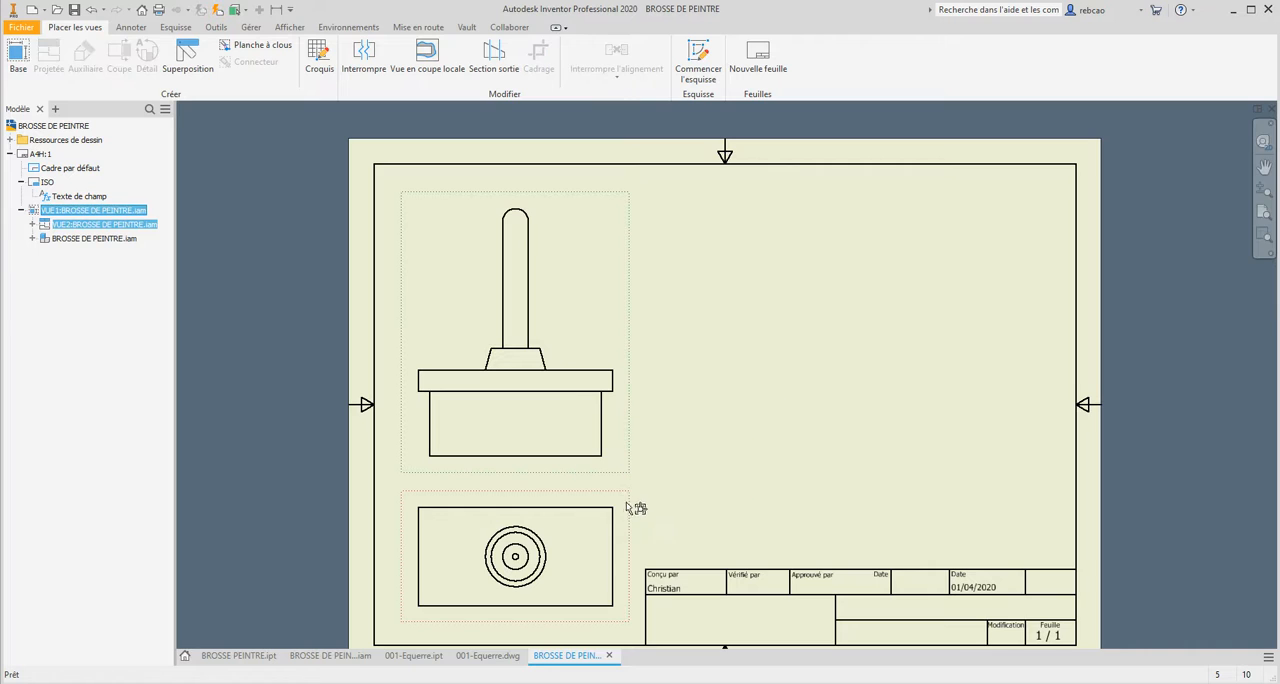
left_click_drag(629, 502, 893, 382)
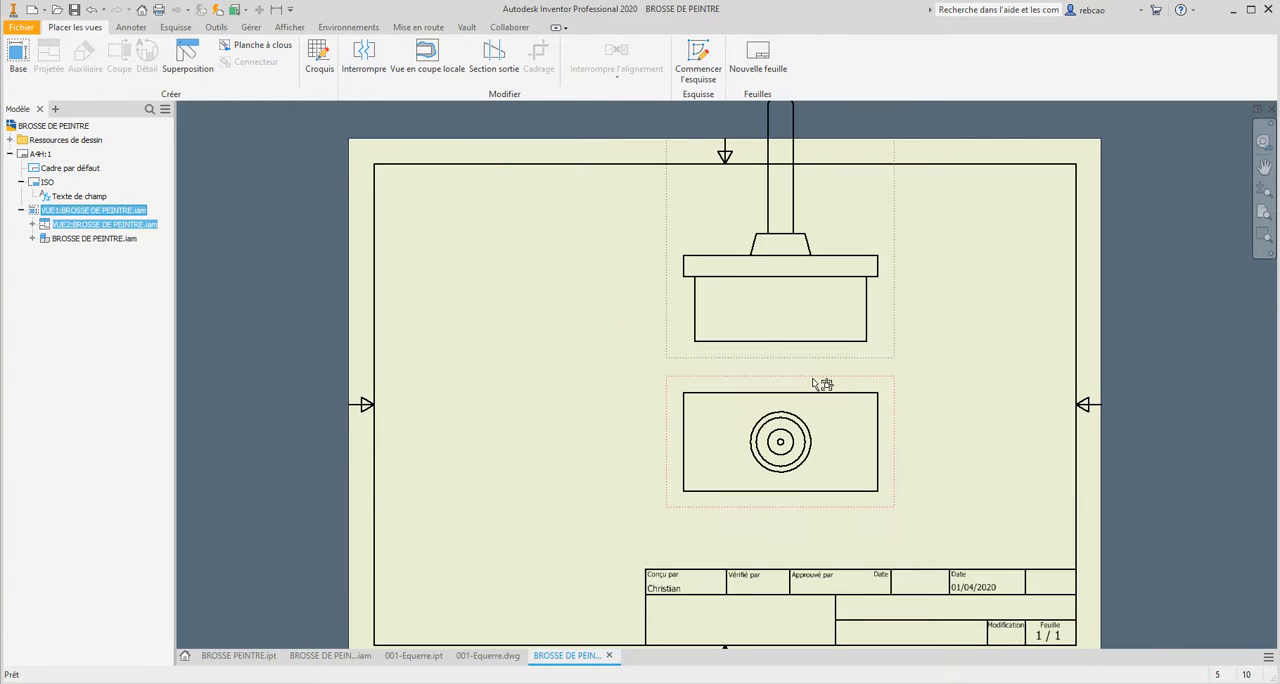
mouse_move(815, 383)
left_mouse_down()
mouse_move(728, 377)
mouse_move(549, 440)
mouse_move(500, 443)
mouse_move(591, 466)
mouse_move(531, 506)
mouse_move(560, 480)
mouse_move(537, 487)
left_mouse_up()
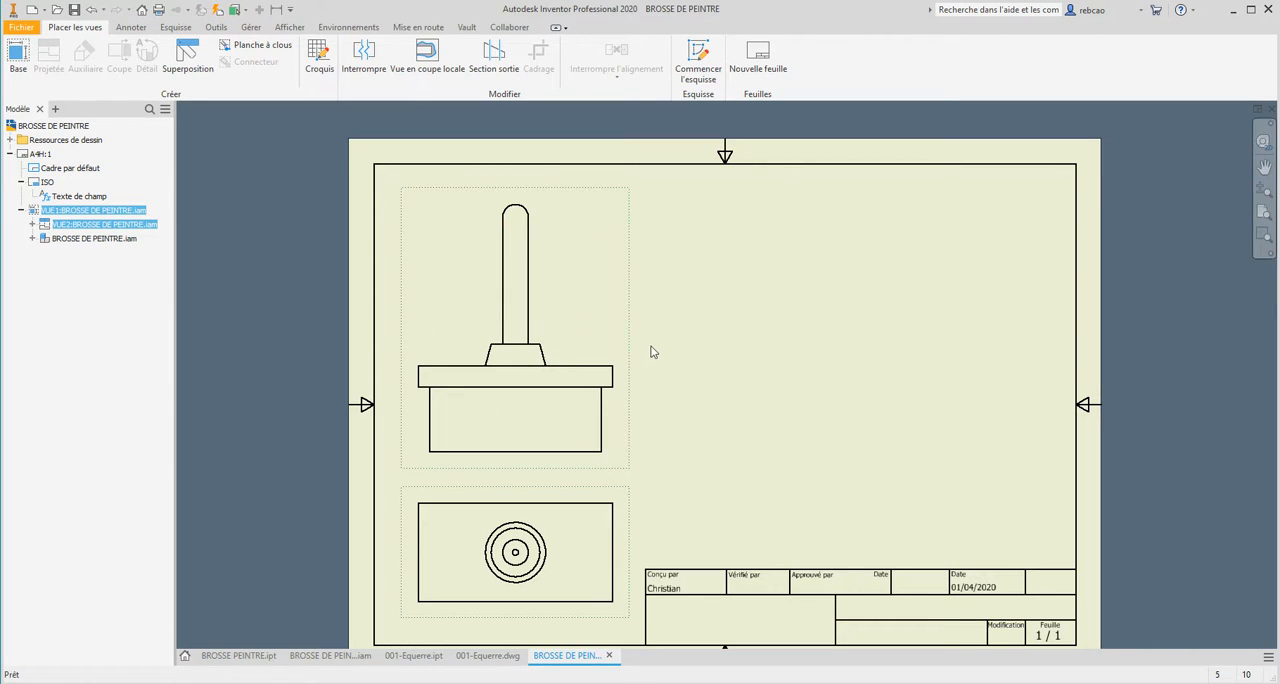
key("Escape")
Create full-depth section view A from a vertical cutting line through the elevation's centre, placed to the right of the elevation.
left_click(617, 316)
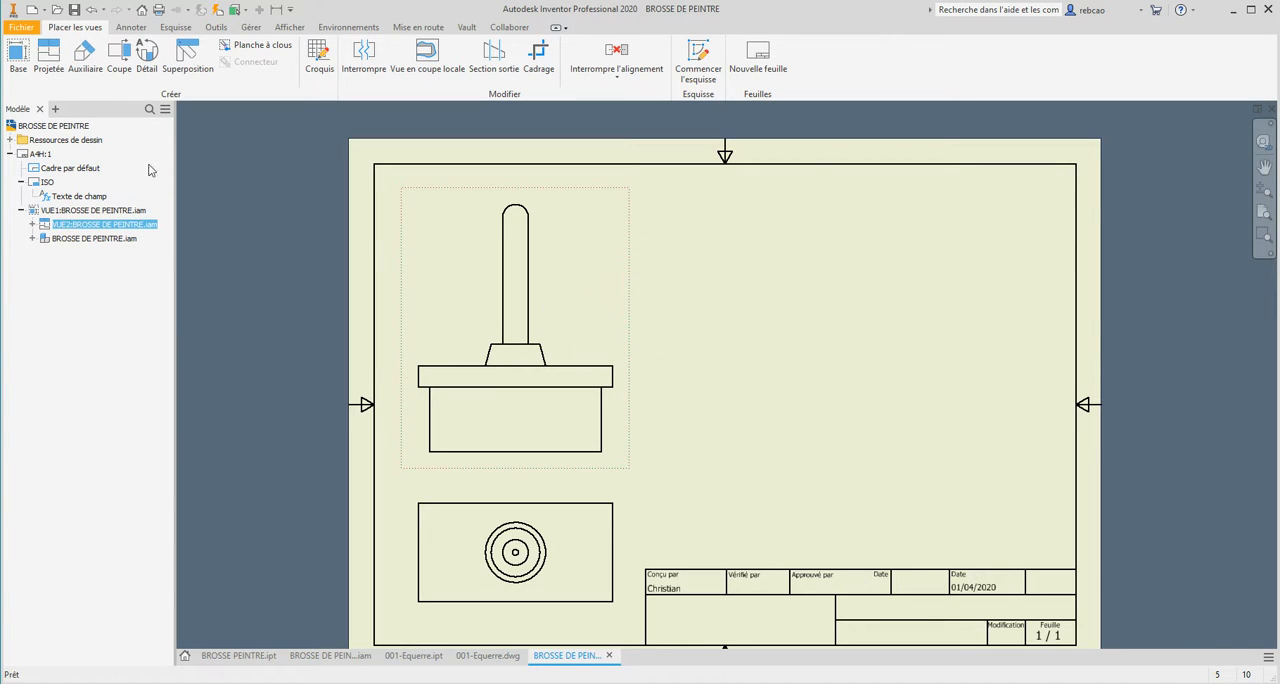
left_click(120, 60)
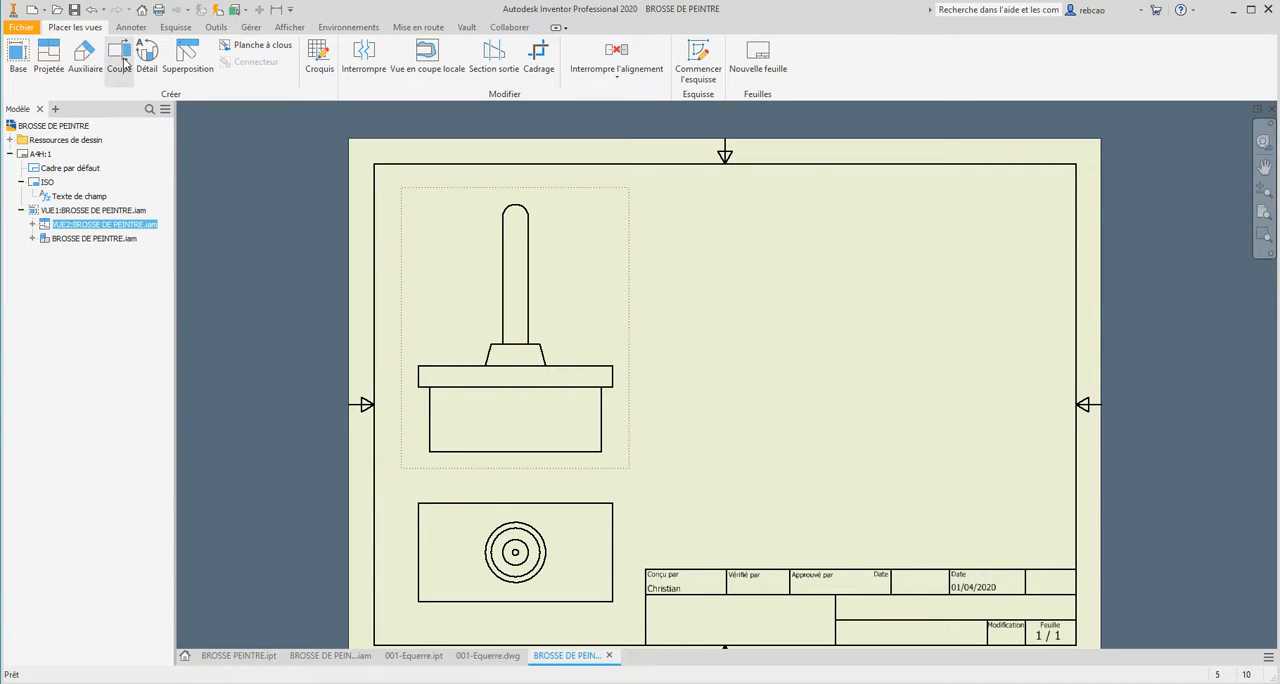
left_click(515, 464)
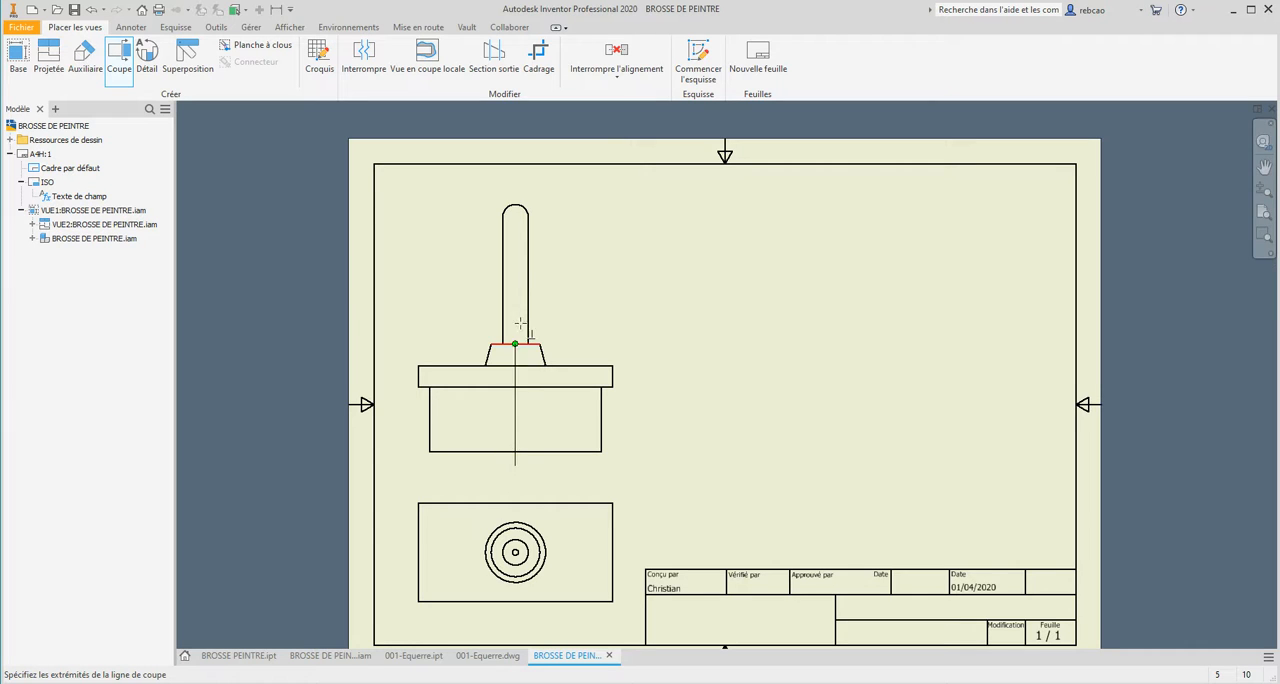
right_click(516, 194)
left_click(516, 194)
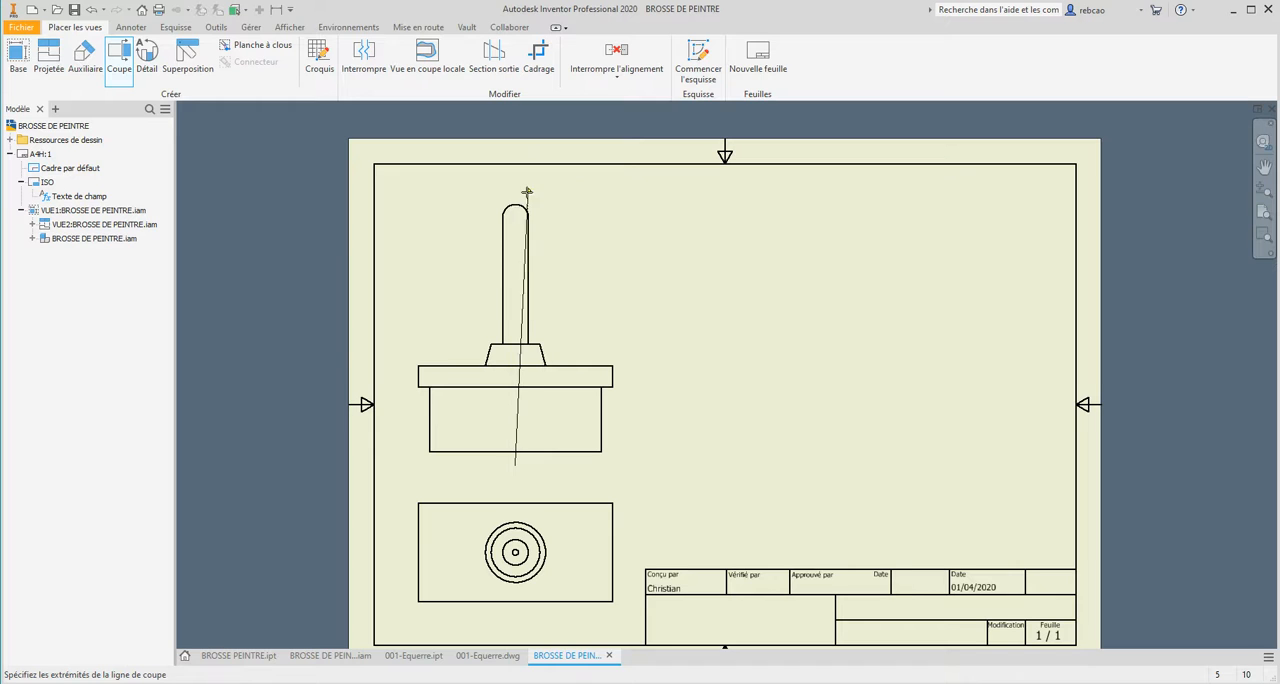
left_click(515, 196)
right_click(515, 197)
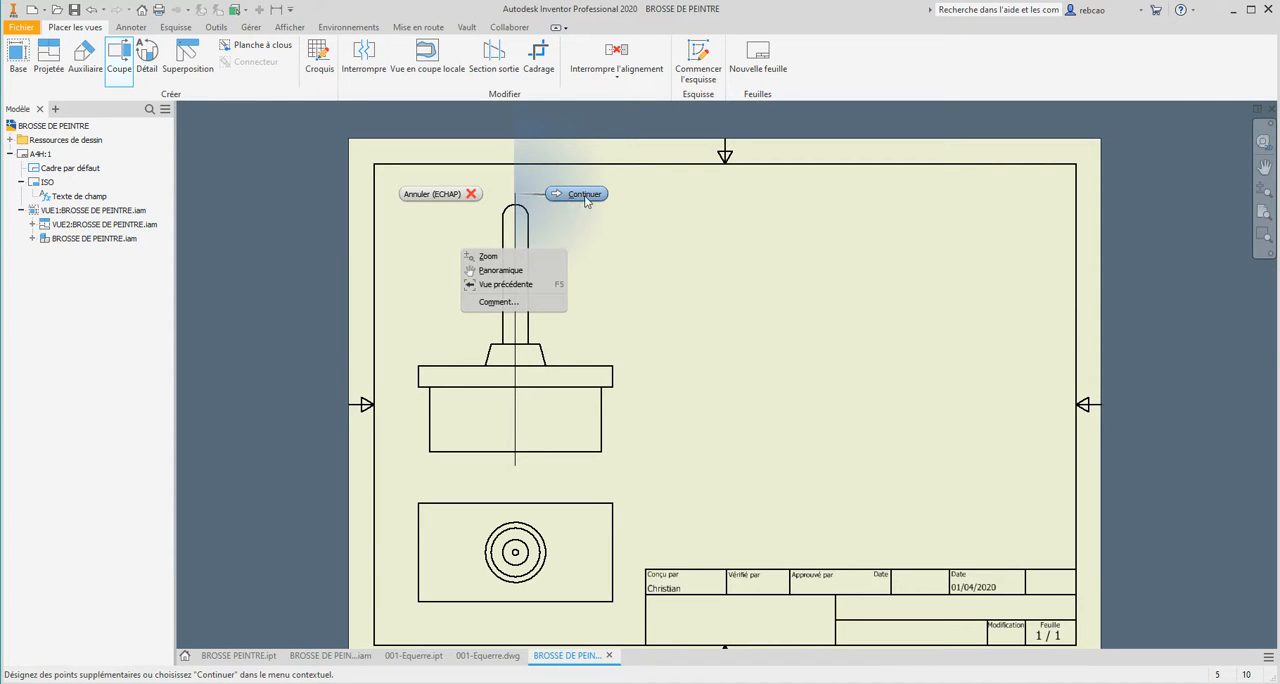
left_click(584, 195)
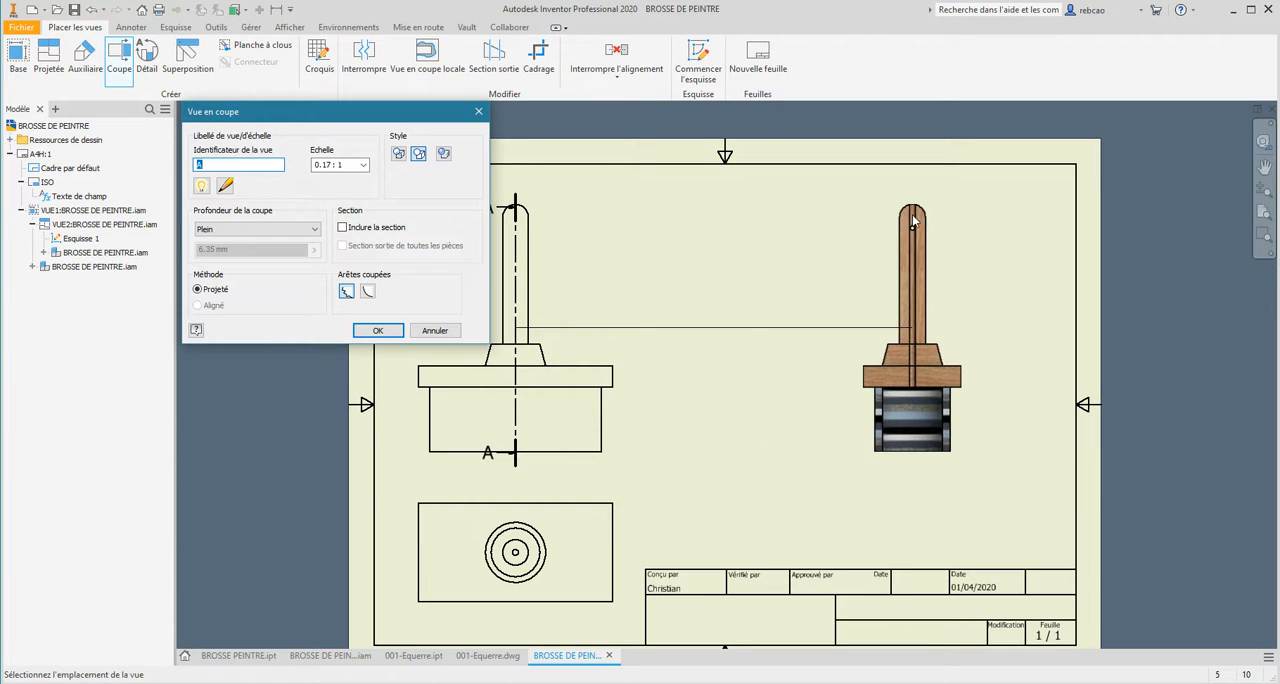
left_click(752, 227)
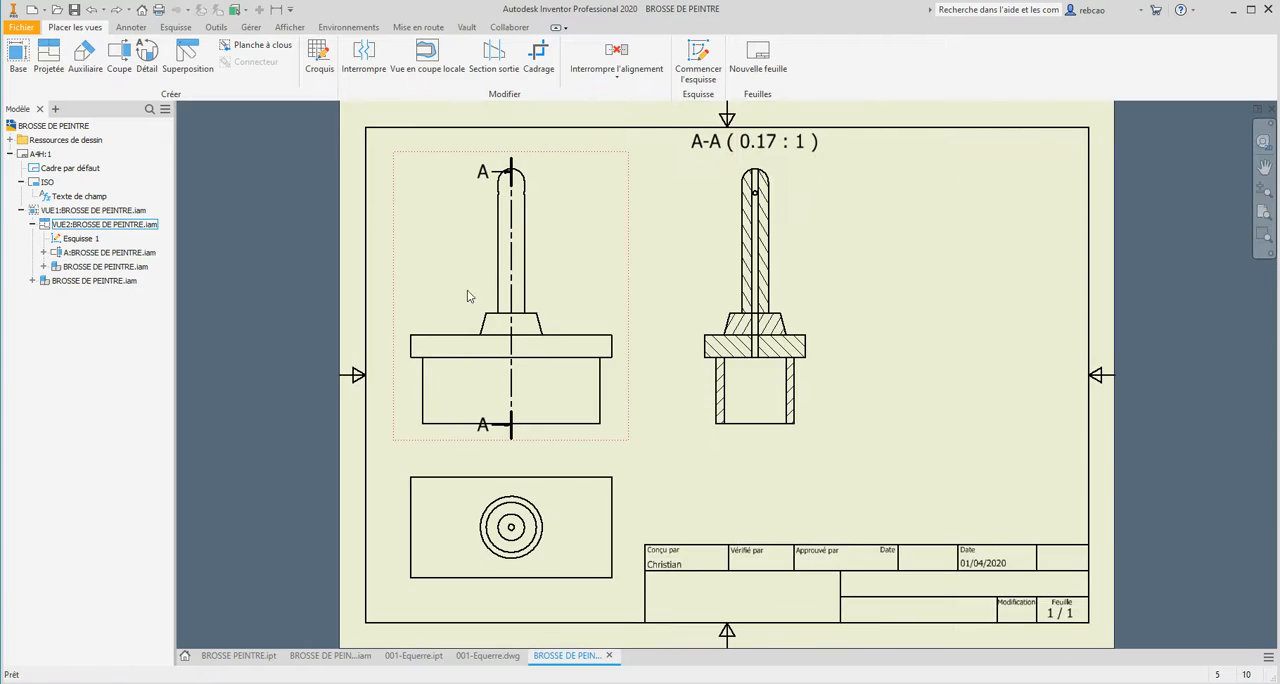
Extend both ends of section line A-A beyond the outline of the elevation view.
left_click_drag(512, 437, 511, 144)
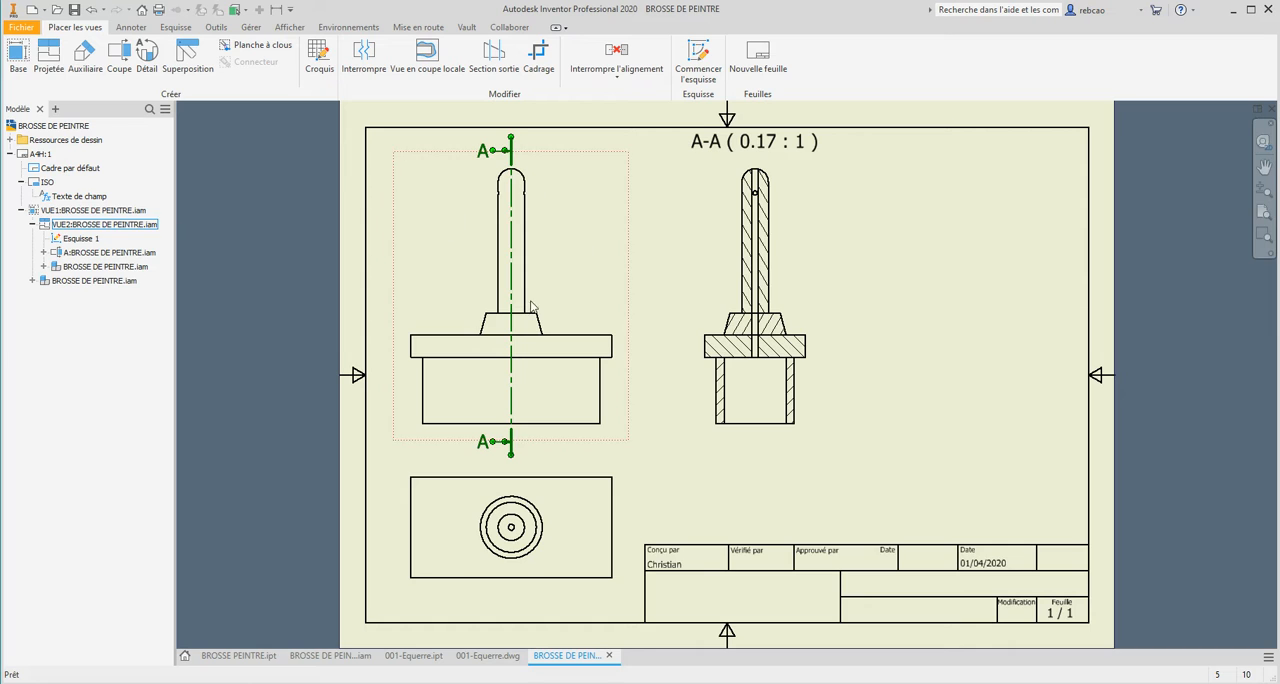
left_click_drag(511, 236, 512, 234)
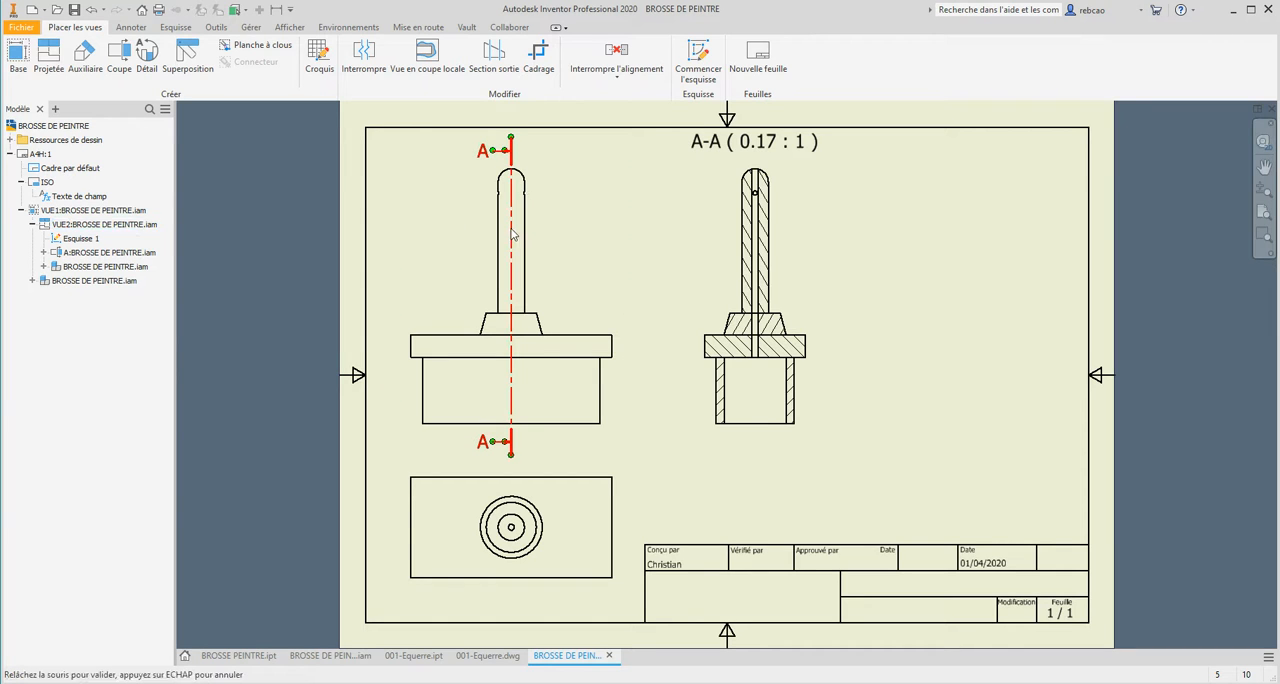
left_click_drag(512, 234, 512, 234)
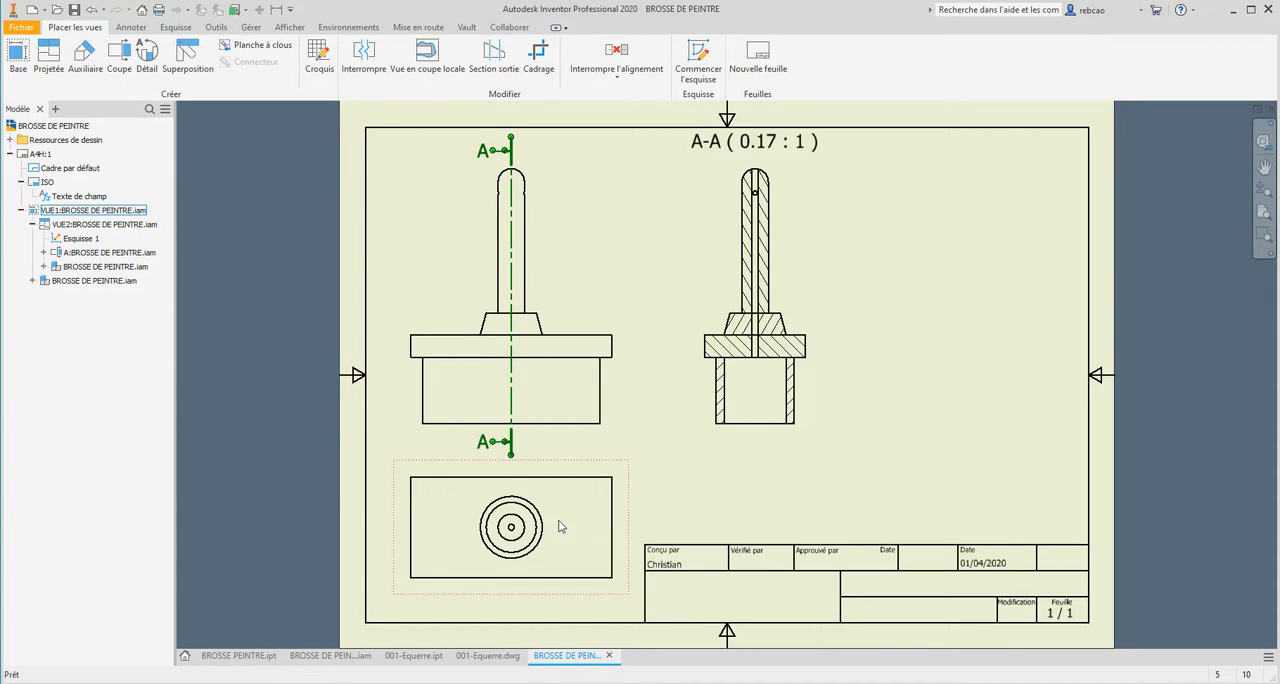
Set the base view's scale to 0.15 : 1 and shift the elevation view slightly down toward it.
double_click(551, 467)
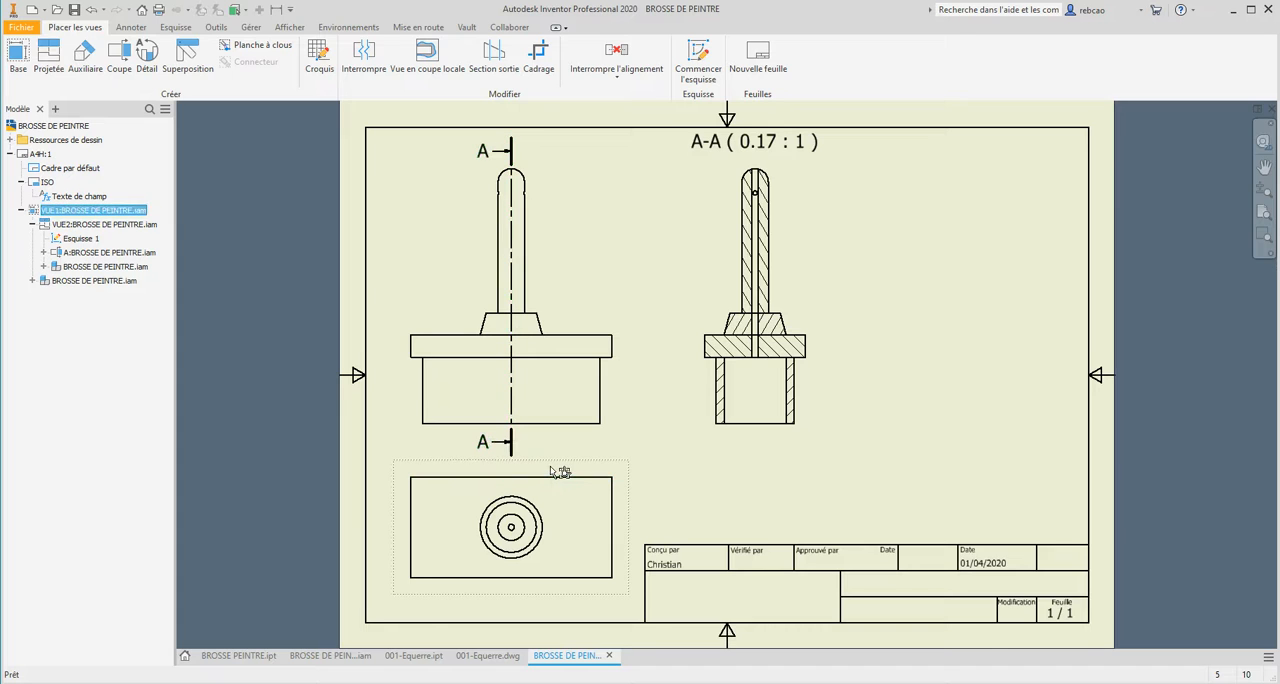
key("ctrl")
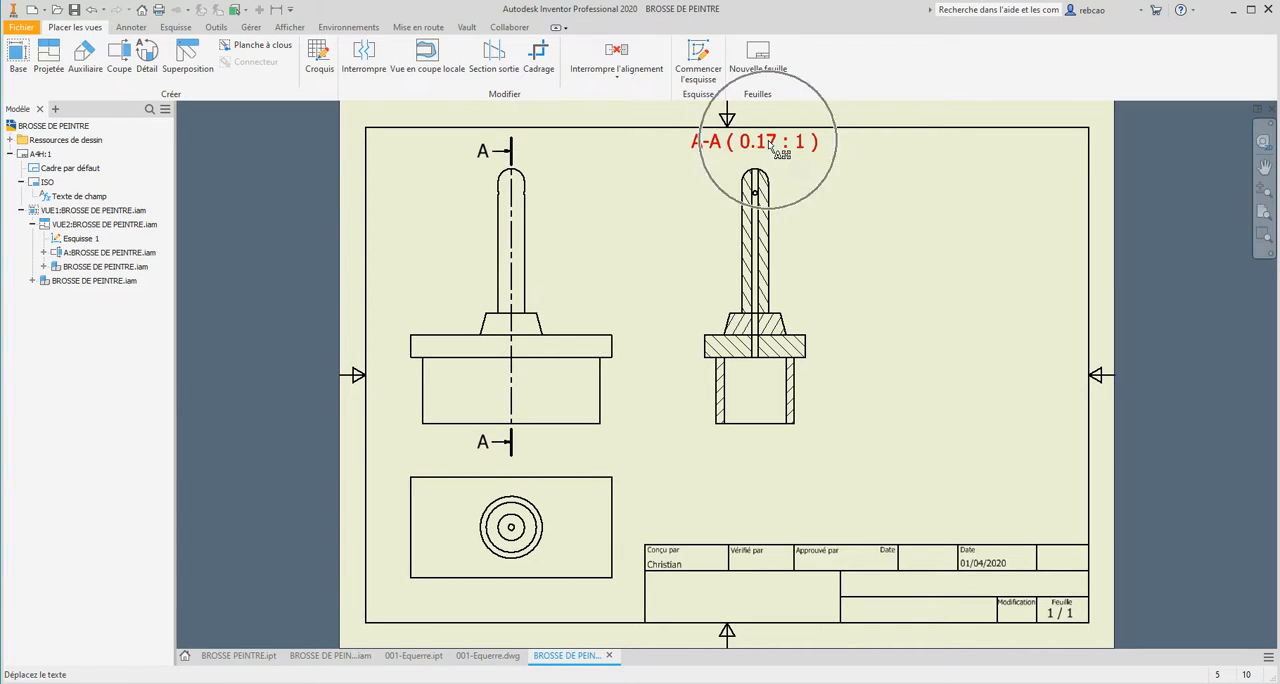
double_click(545, 468)
left_click(287, 388)
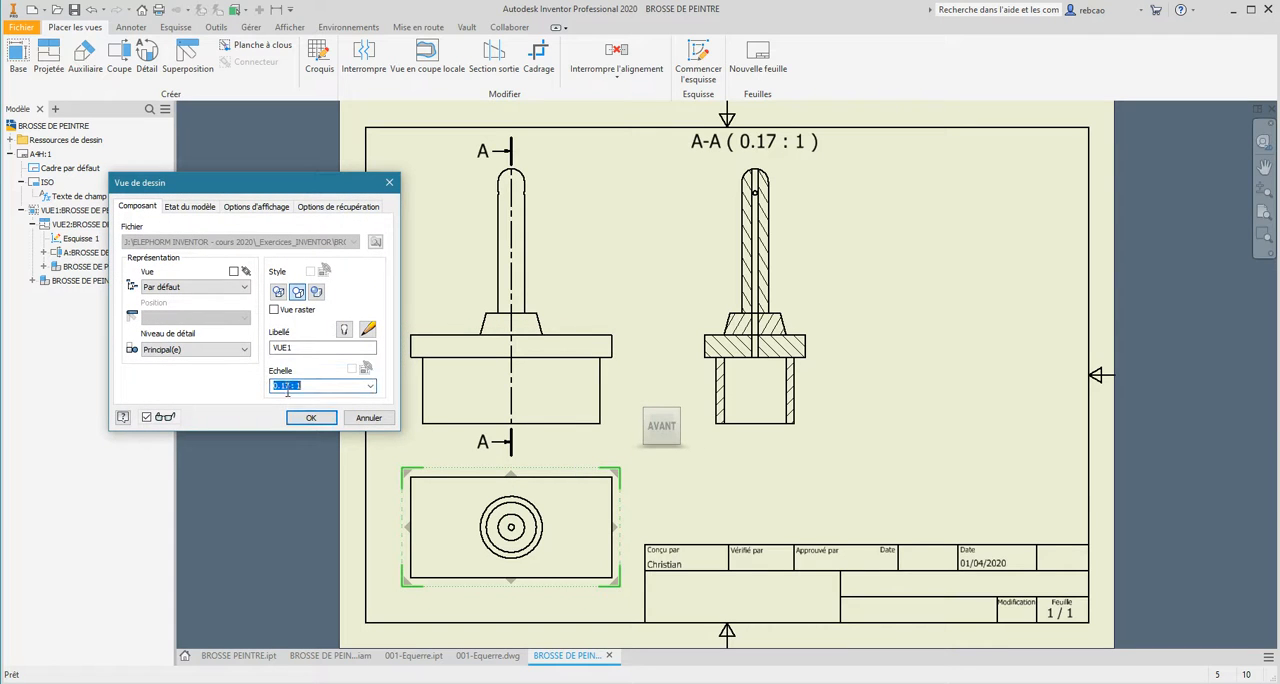
left_click(287, 386)
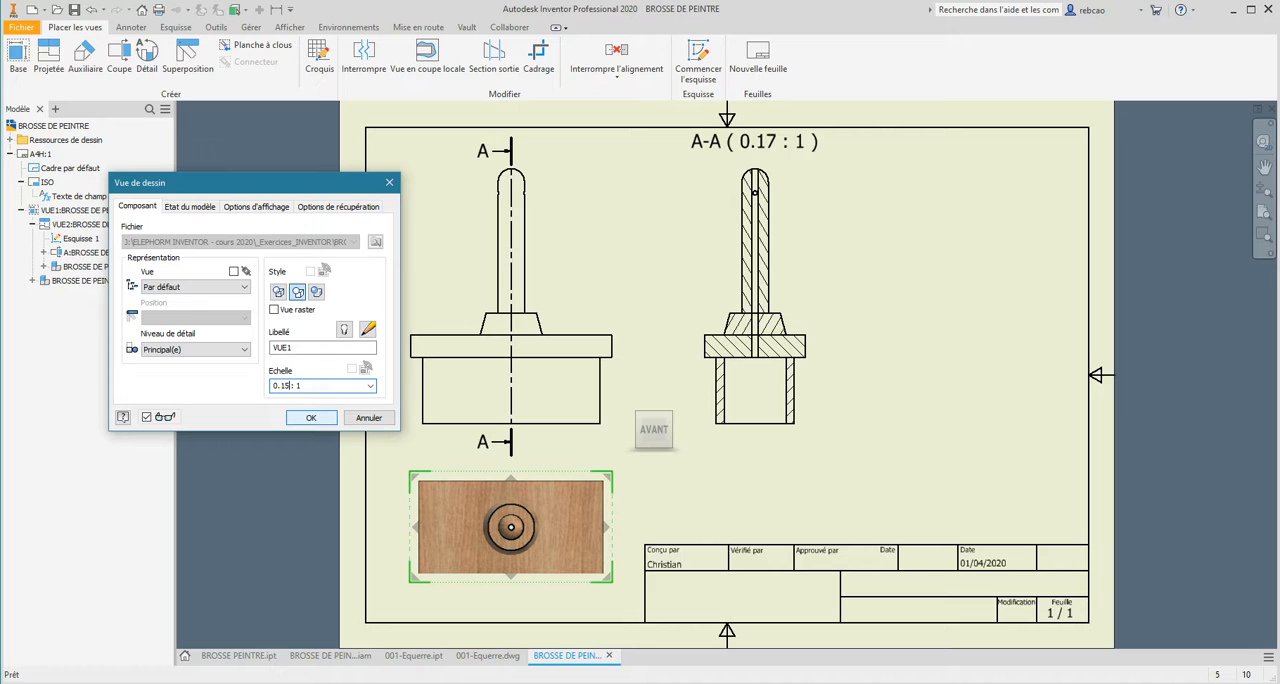
left_click(307, 419)
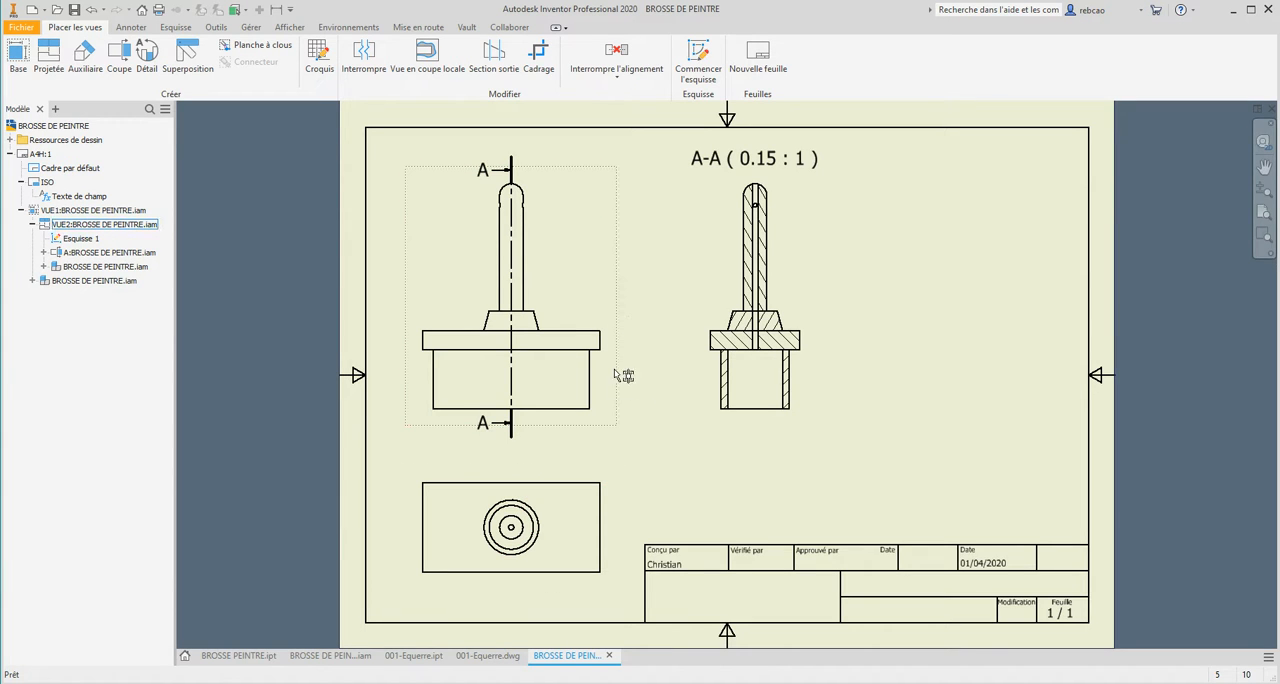
left_click(622, 434)
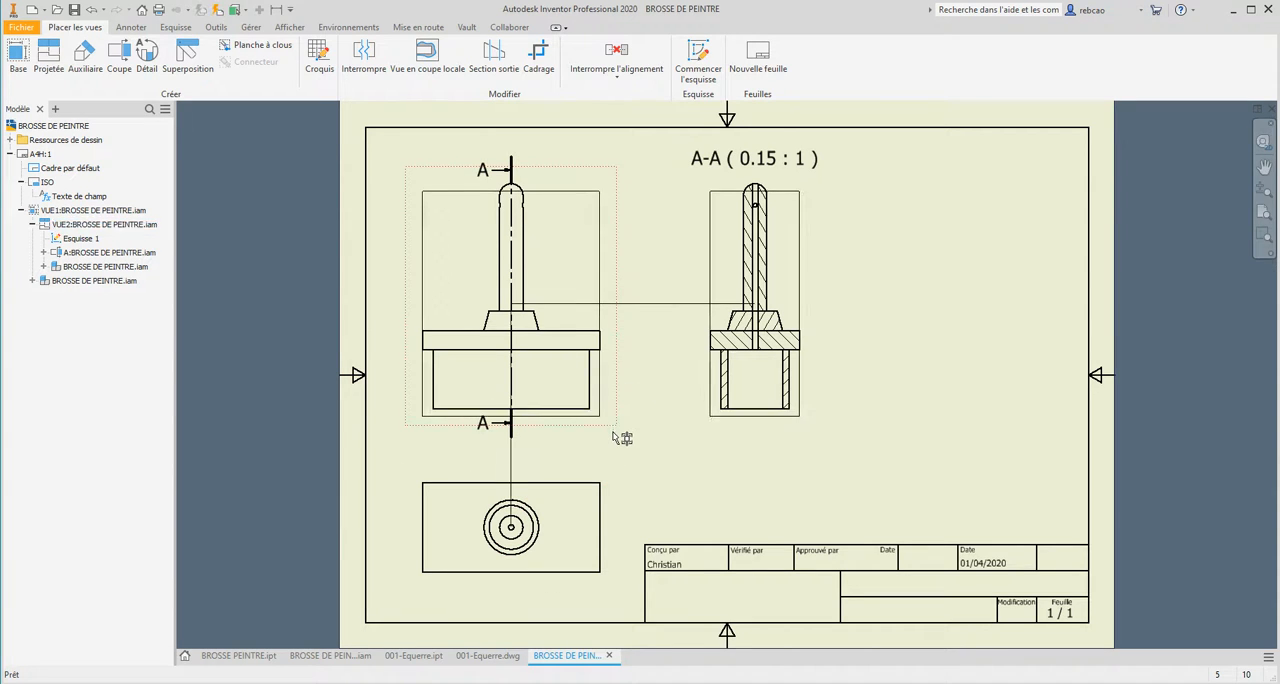
left_click_drag(622, 436, 622, 444)
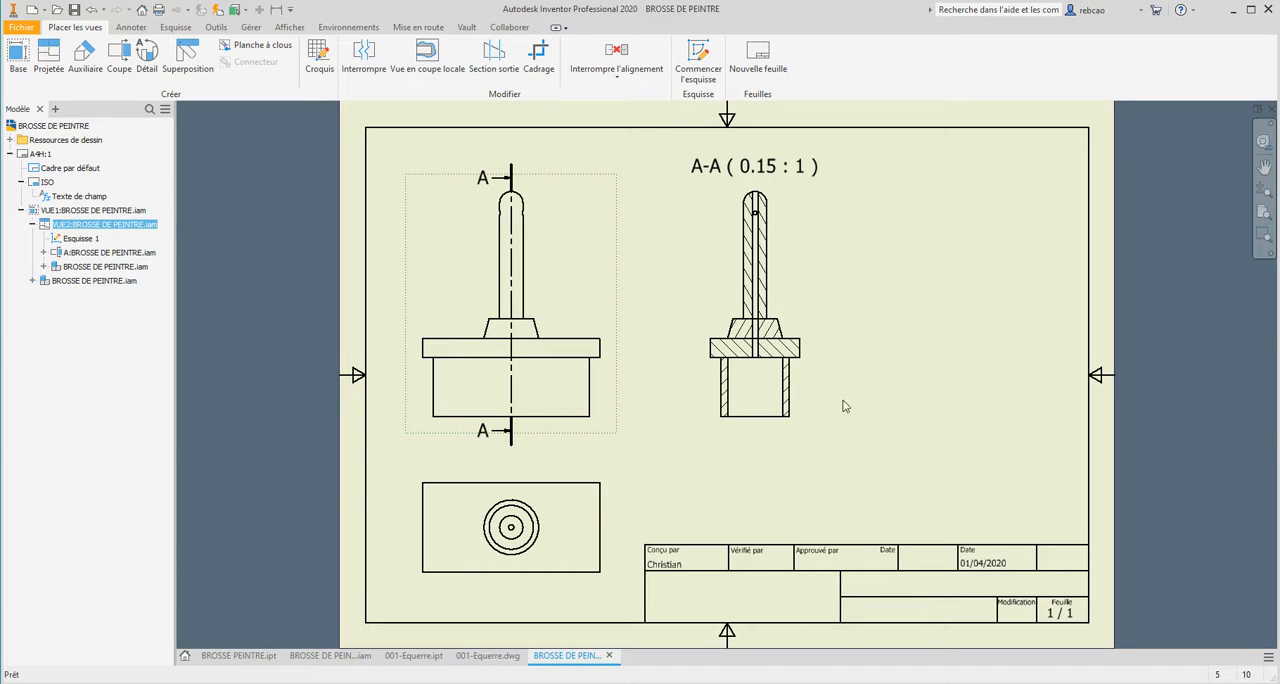
Create an isometric projected view from the elevation and move it above the title block, right of the section view.
left_click(48, 56)
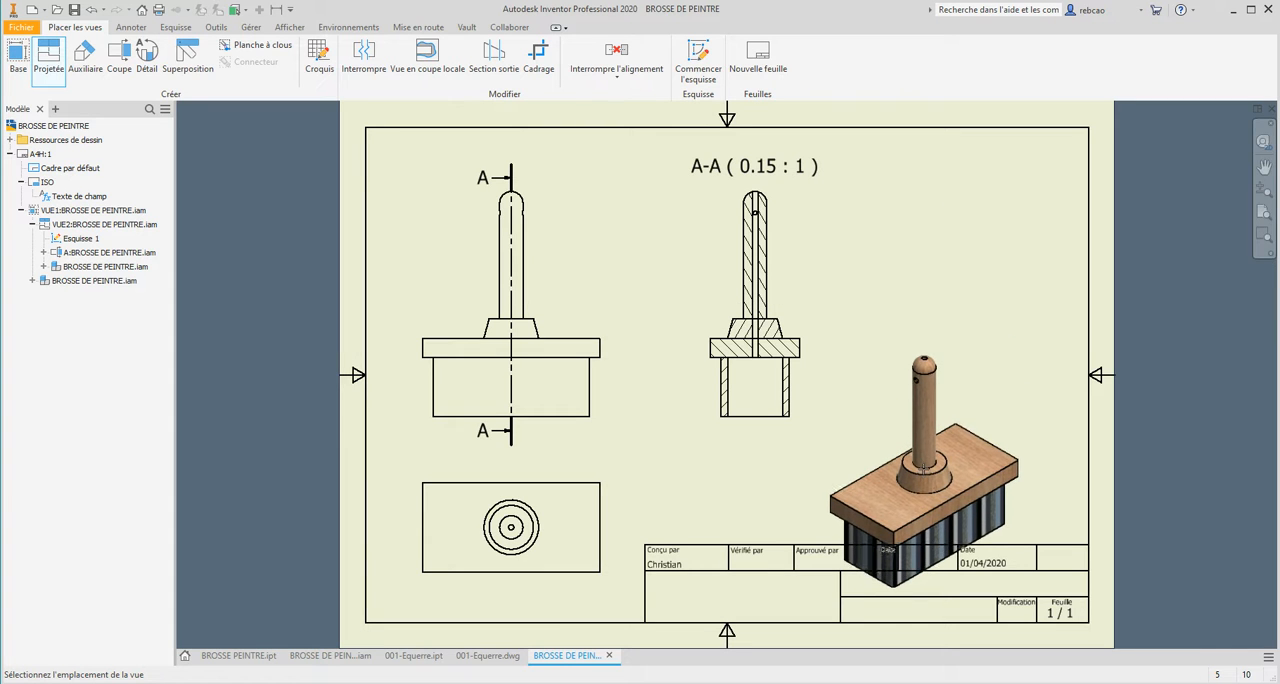
left_click(923, 470)
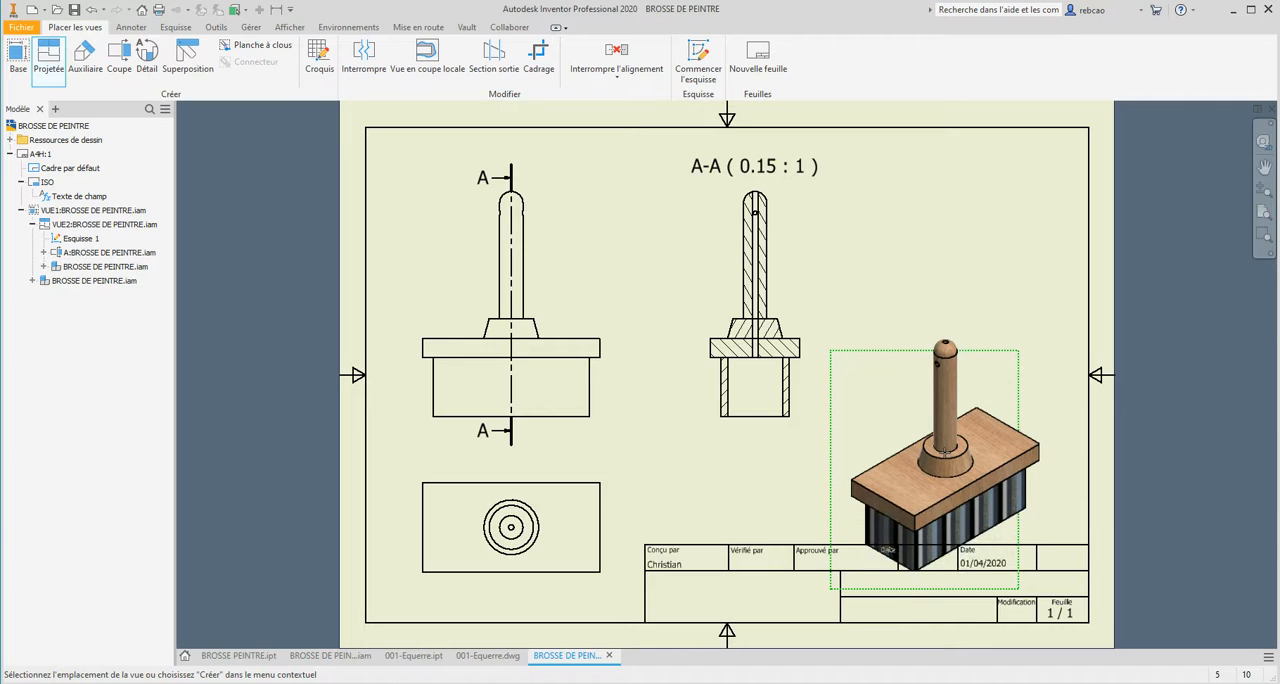
right_click(943, 455)
left_click(998, 453)
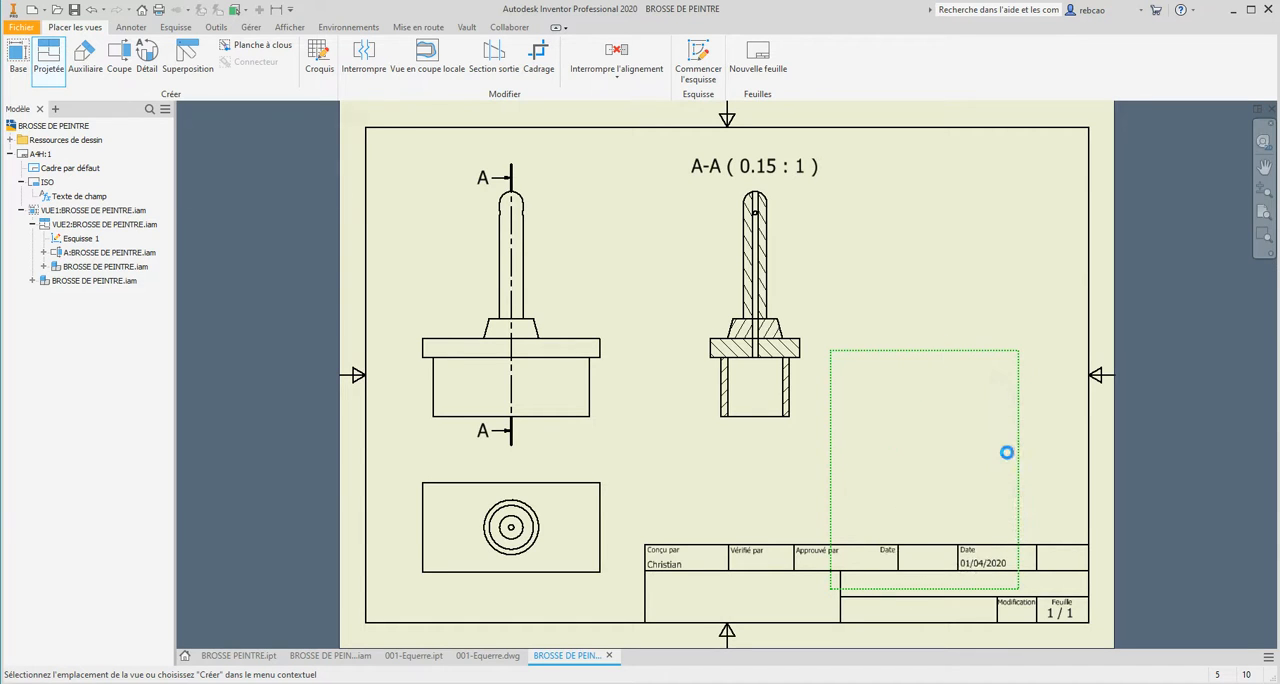
left_click_drag(990, 360, 1021, 226)
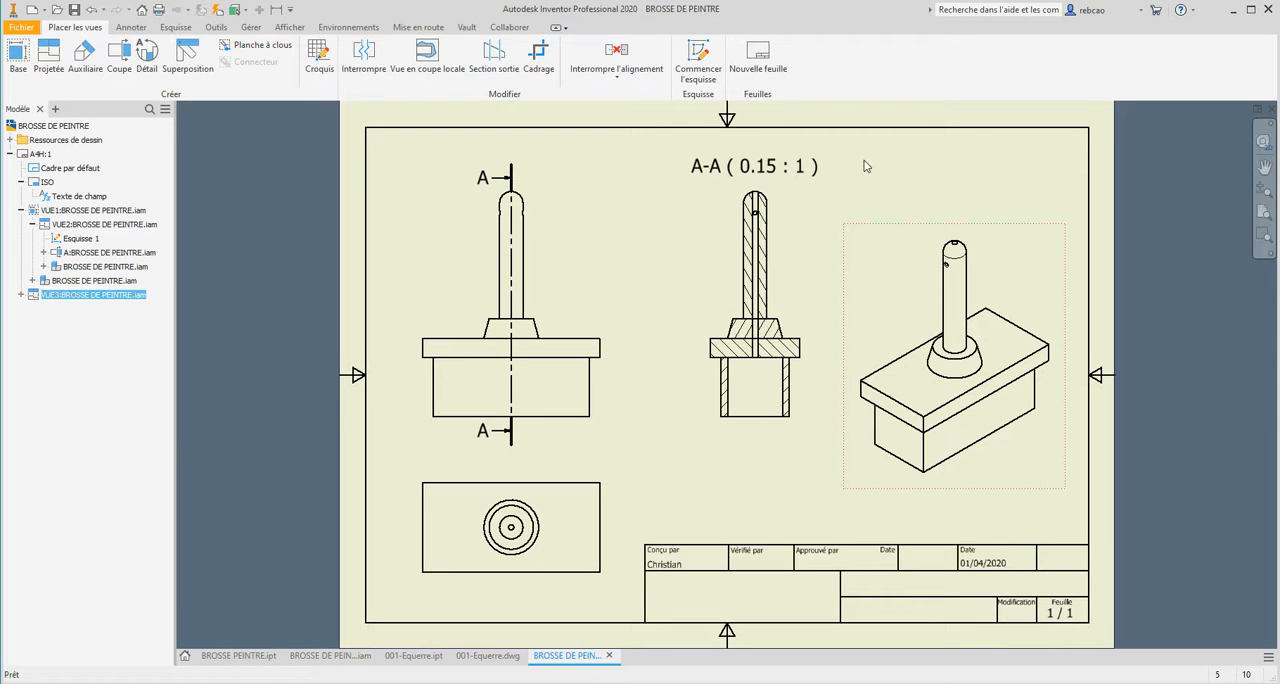
Set the isometric view's scale to 0.1 : 1.
double_click(893, 333)
left_click(286, 385)
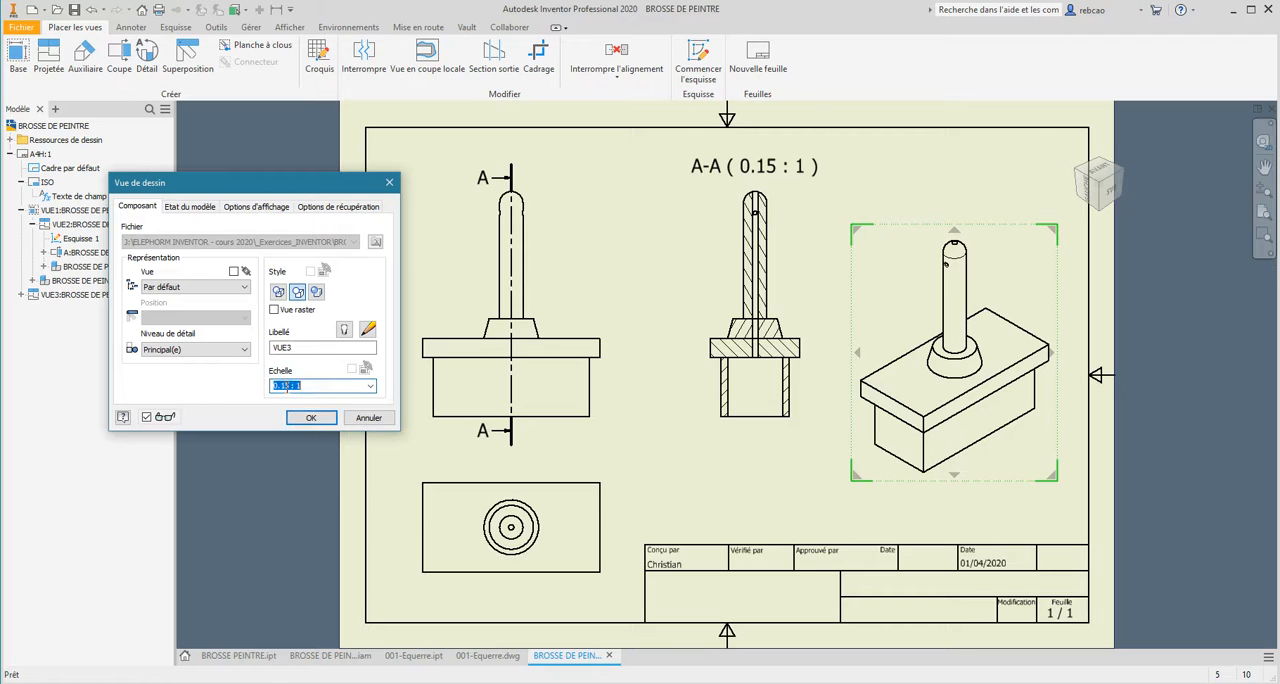
left_click(286, 385)
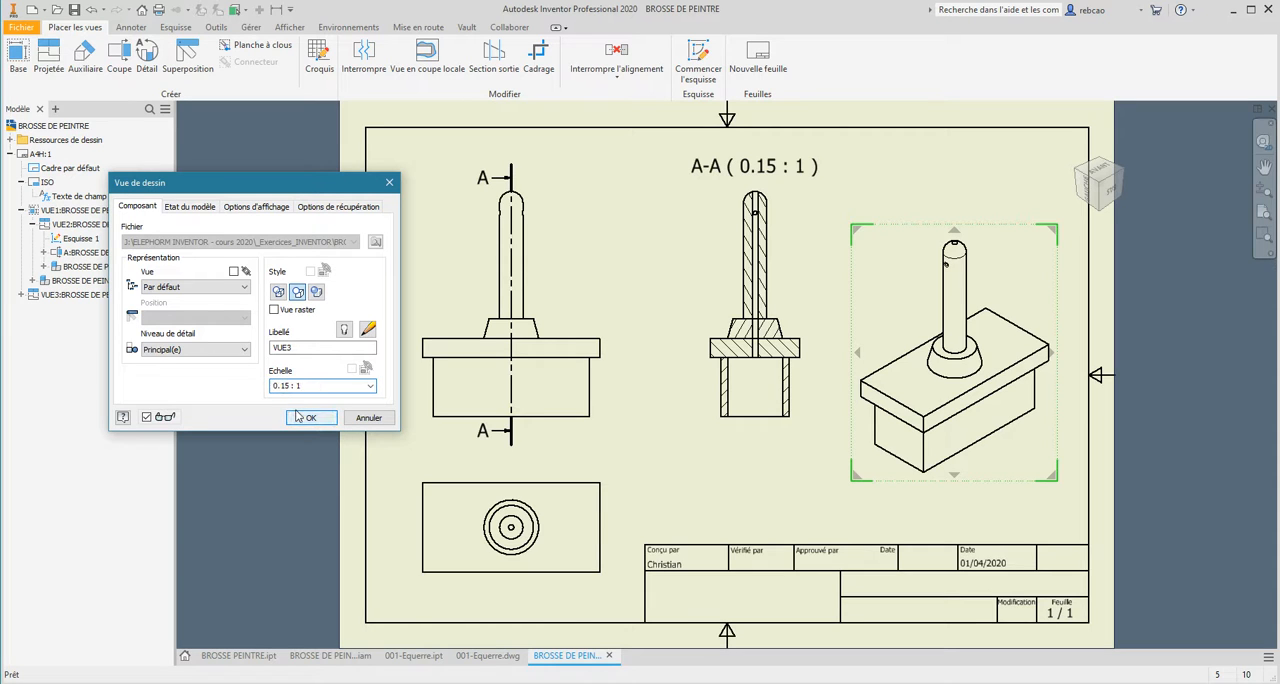
left_click(300, 417)
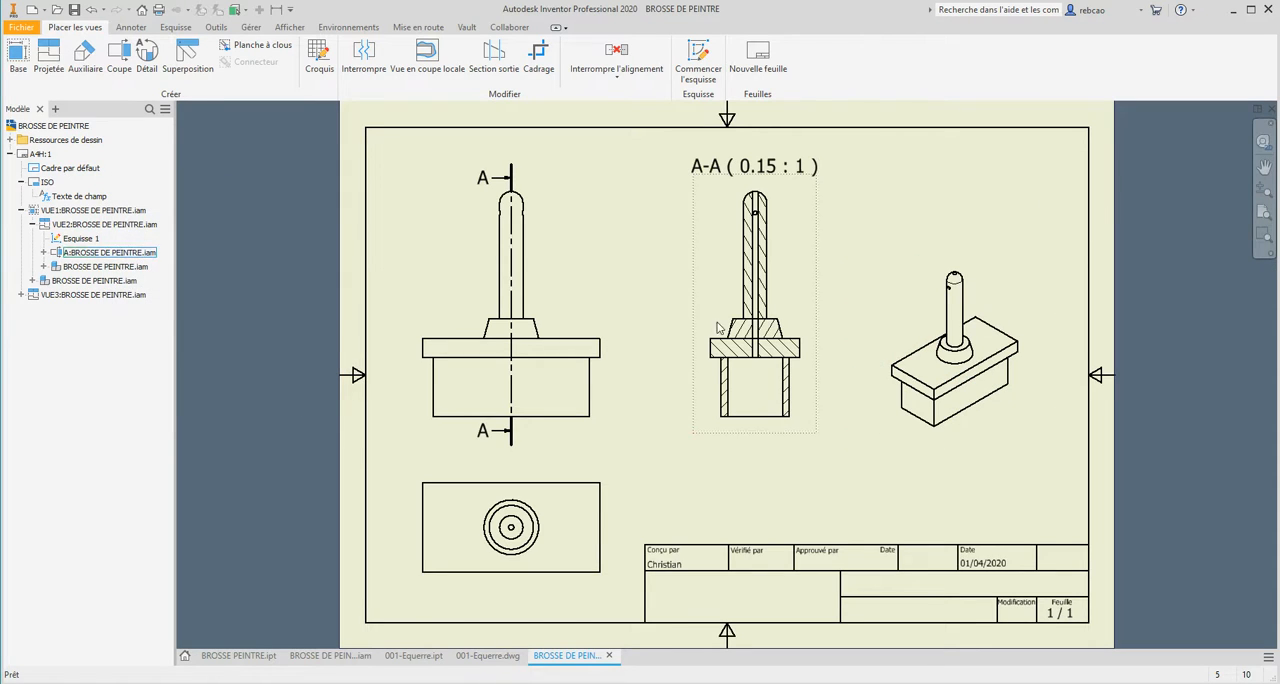
Increase the isometric view's scale to enlarge it and move section view A-A closer to the elevation view.
double_click(910, 318)
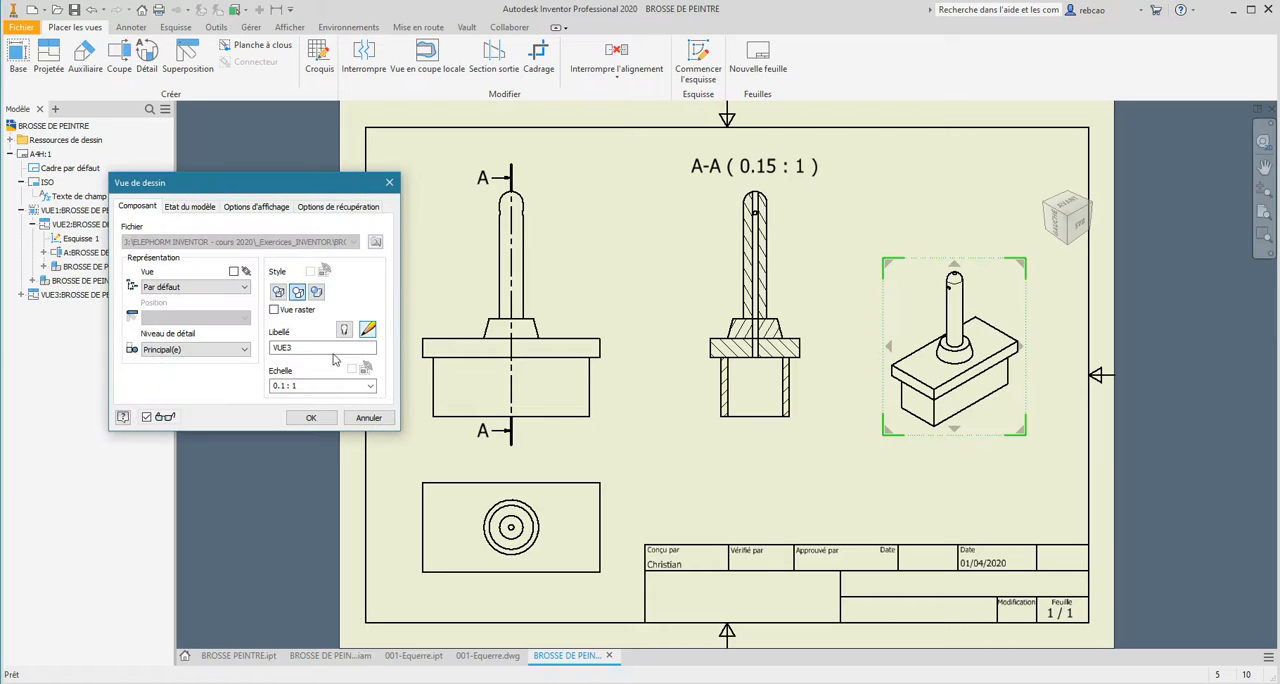
left_click(283, 389)
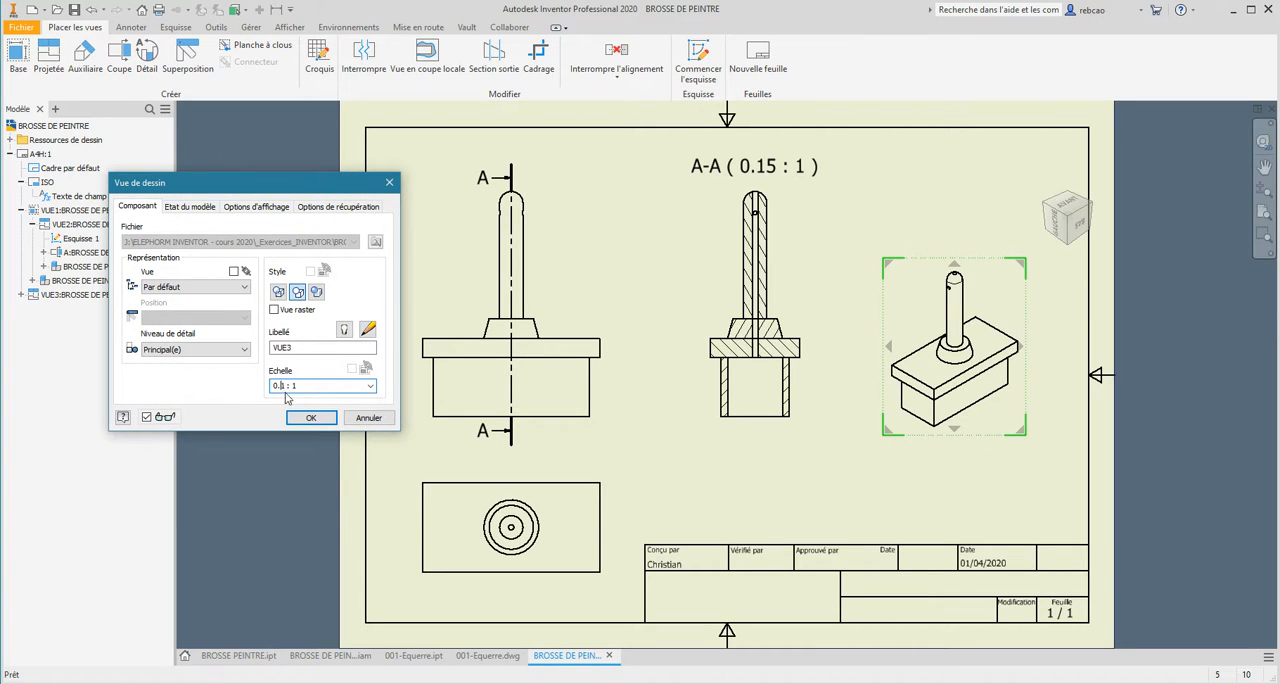
key("Return")
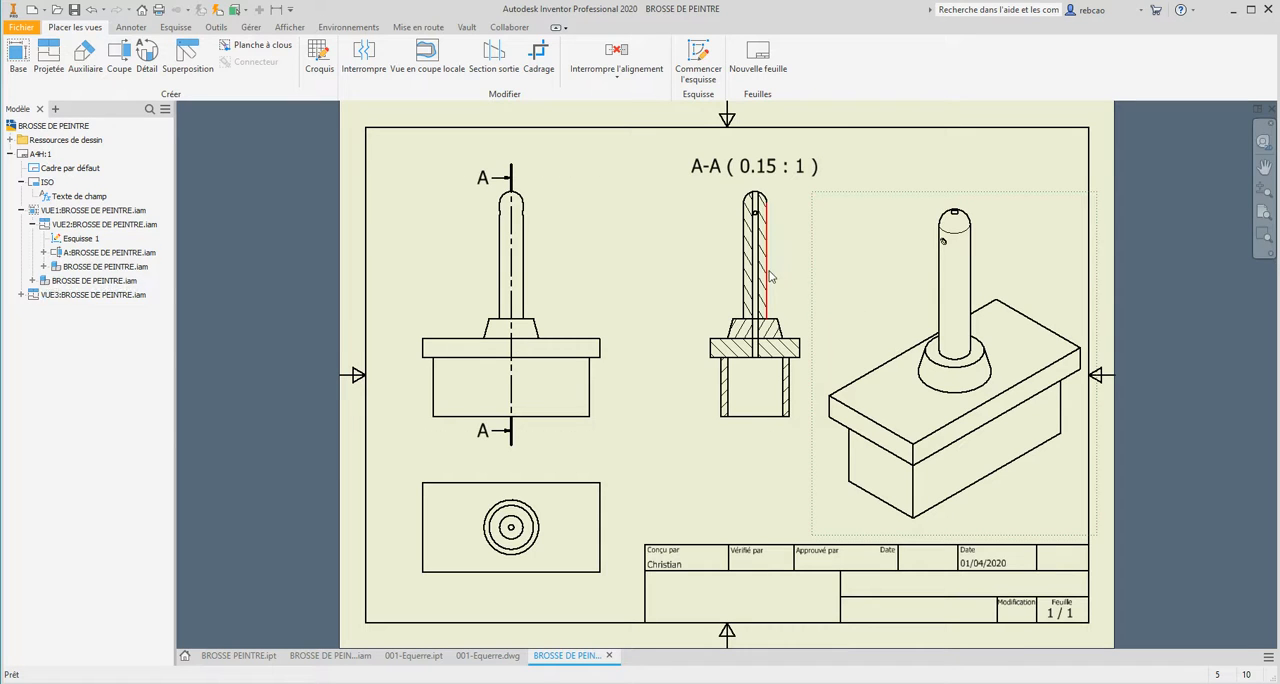
left_click_drag(693, 267, 659, 265)
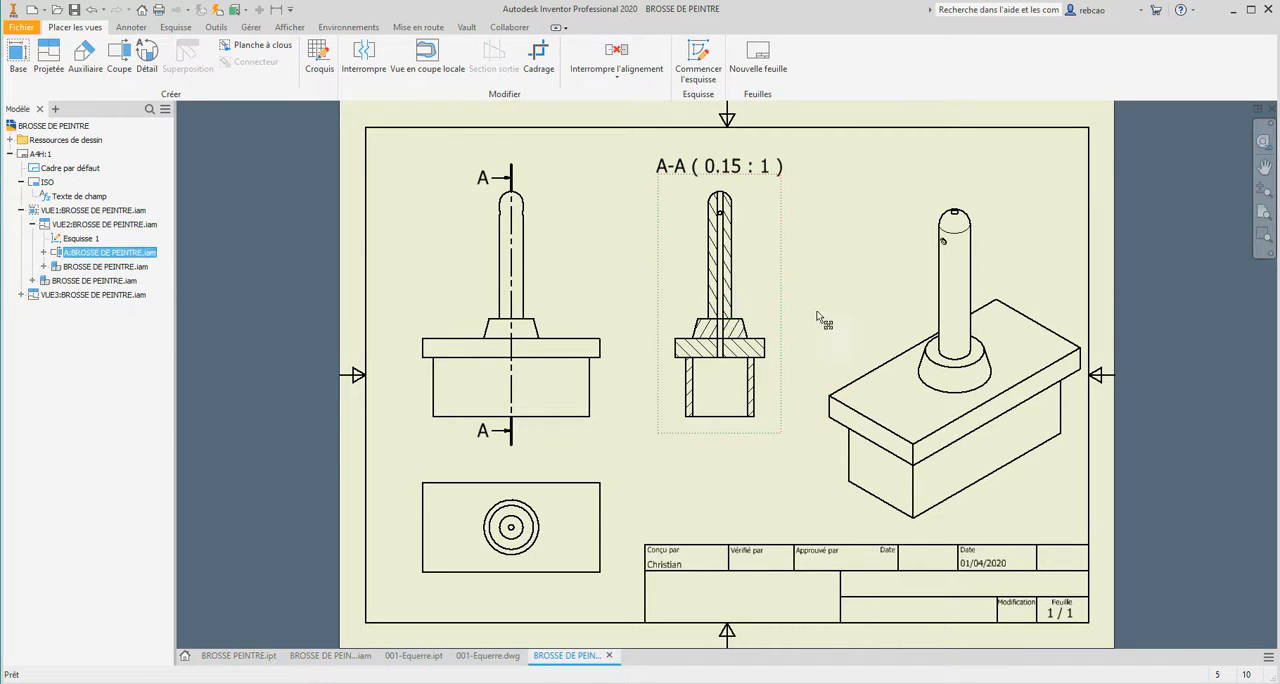
Move the isometric view slightly up toward section A-A, and extend both ends of the elevation's section line A-A outward.
mouse_move(815, 350)
left_mouse_down()
mouse_move(812, 337)
mouse_move(795, 343)
left_mouse_up()
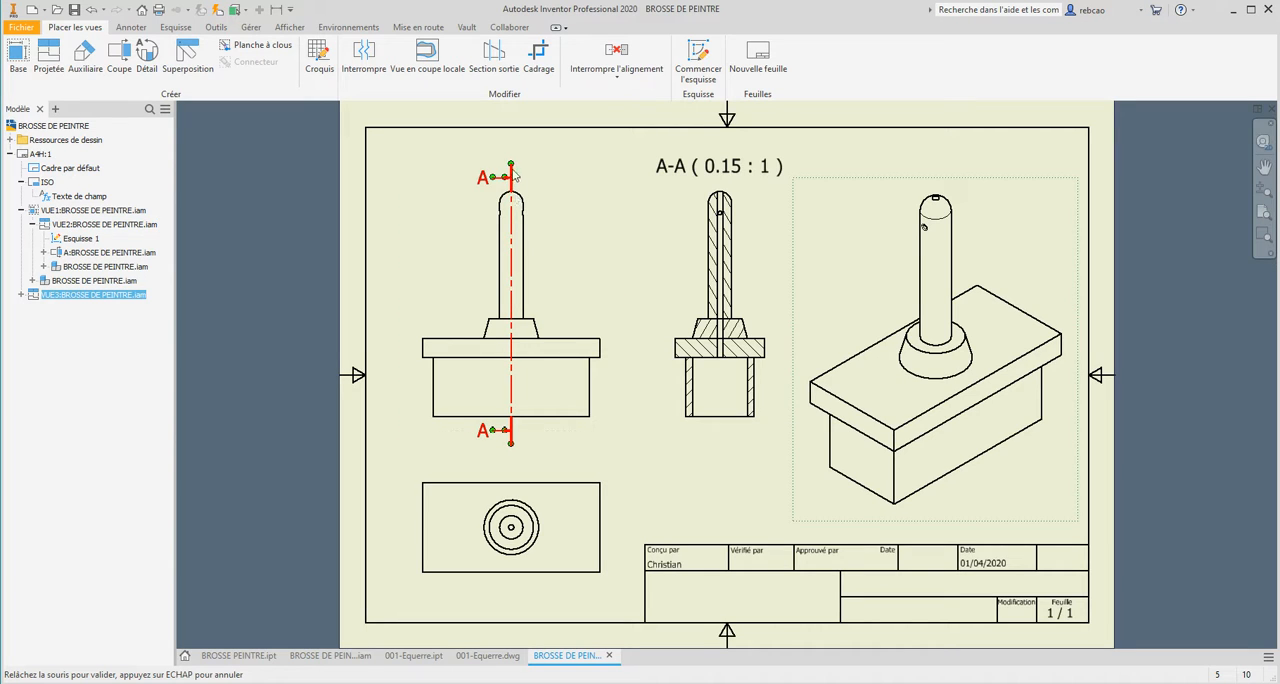
left_click_drag(514, 170, 516, 173)
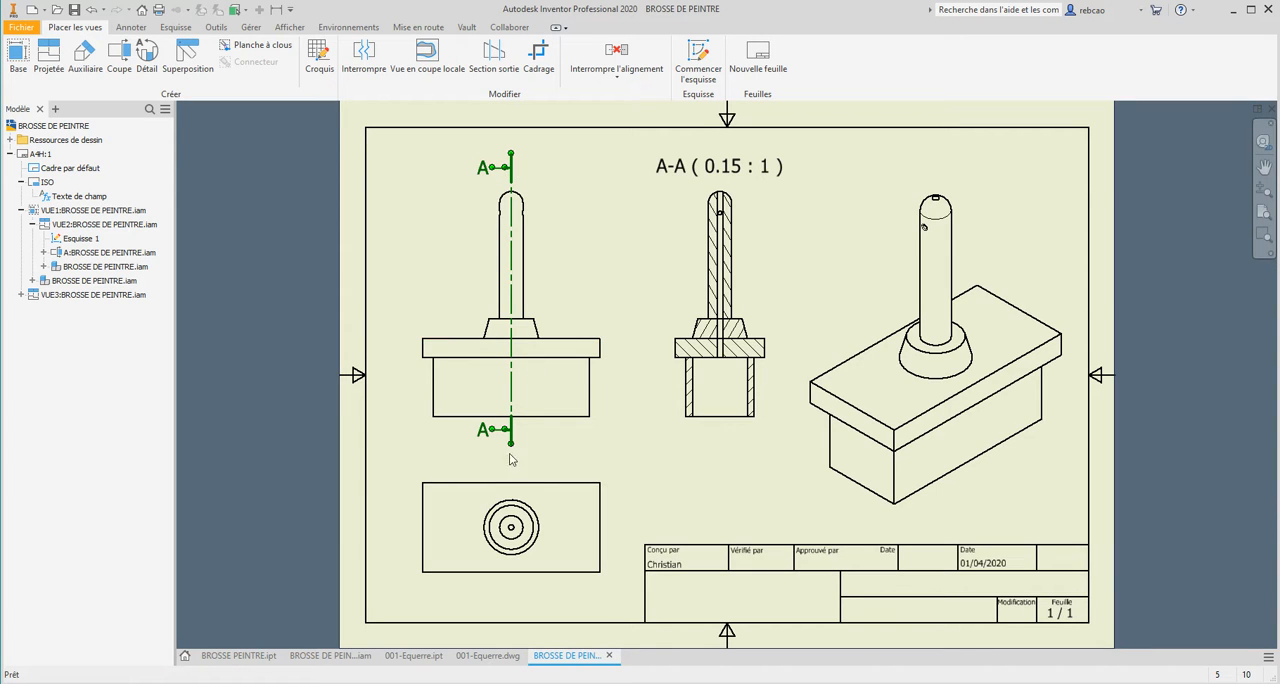
left_click_drag(511, 449, 510, 453)
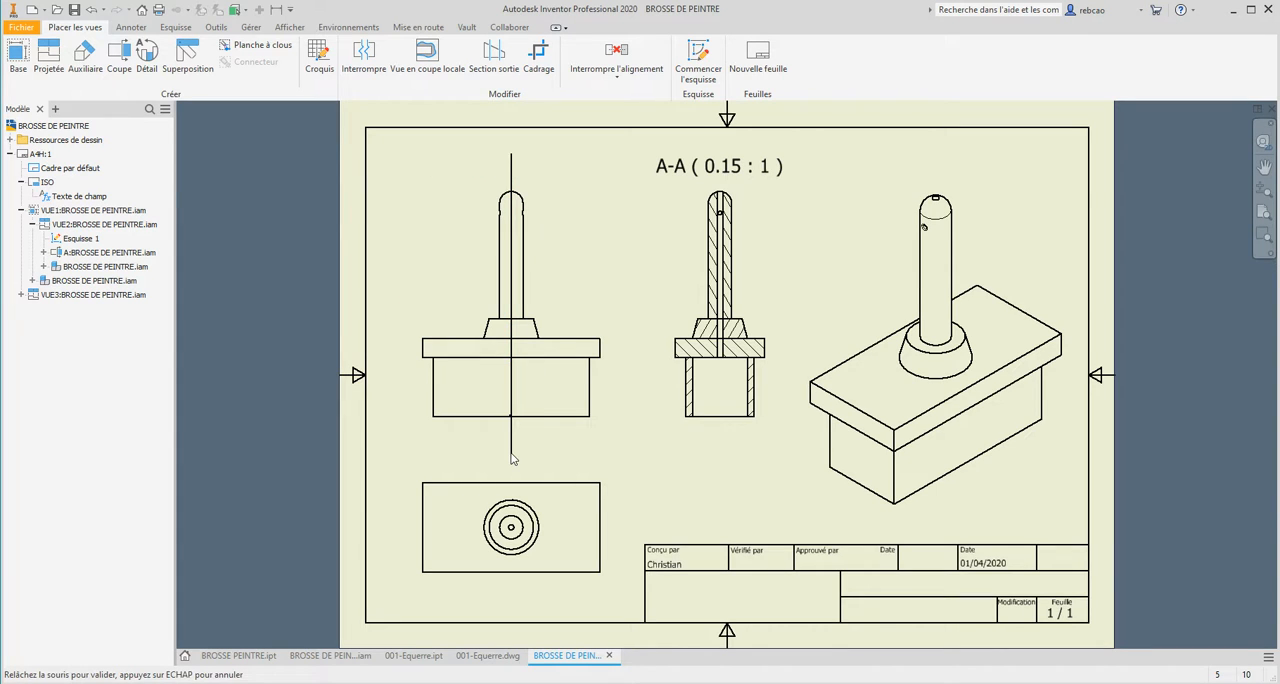
Set the base view's display style to show hidden lines.
double_click(586, 388)
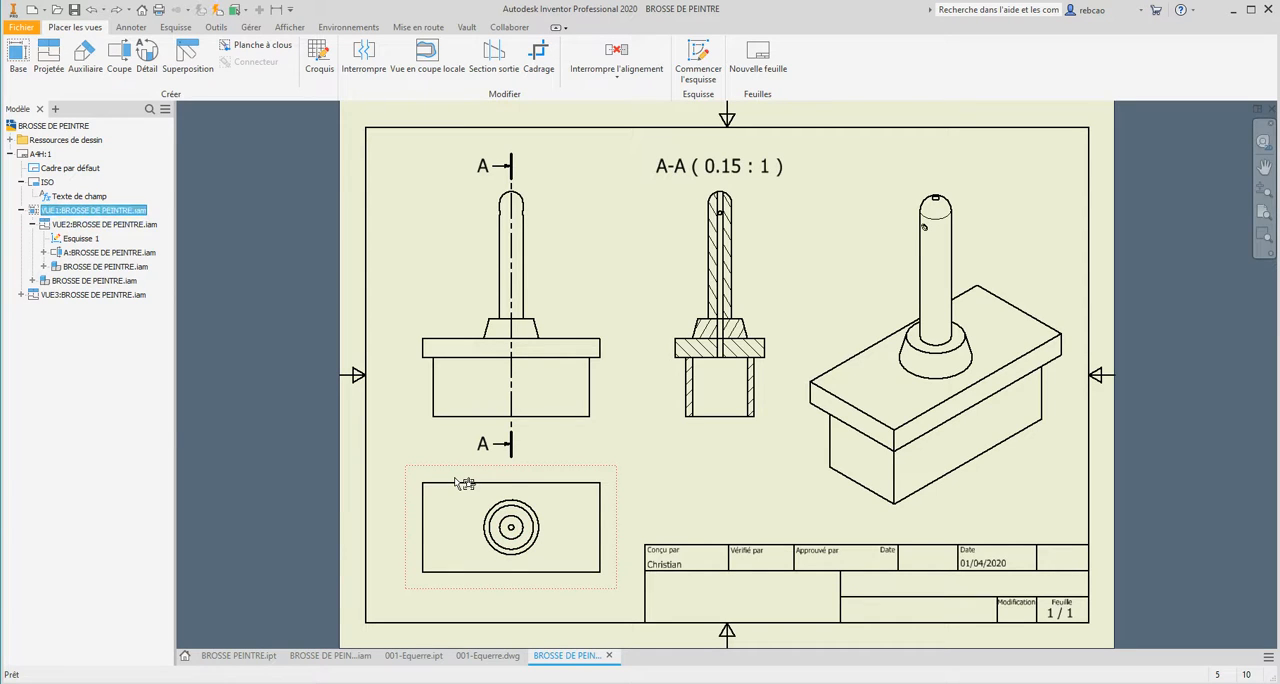
double_click(463, 483)
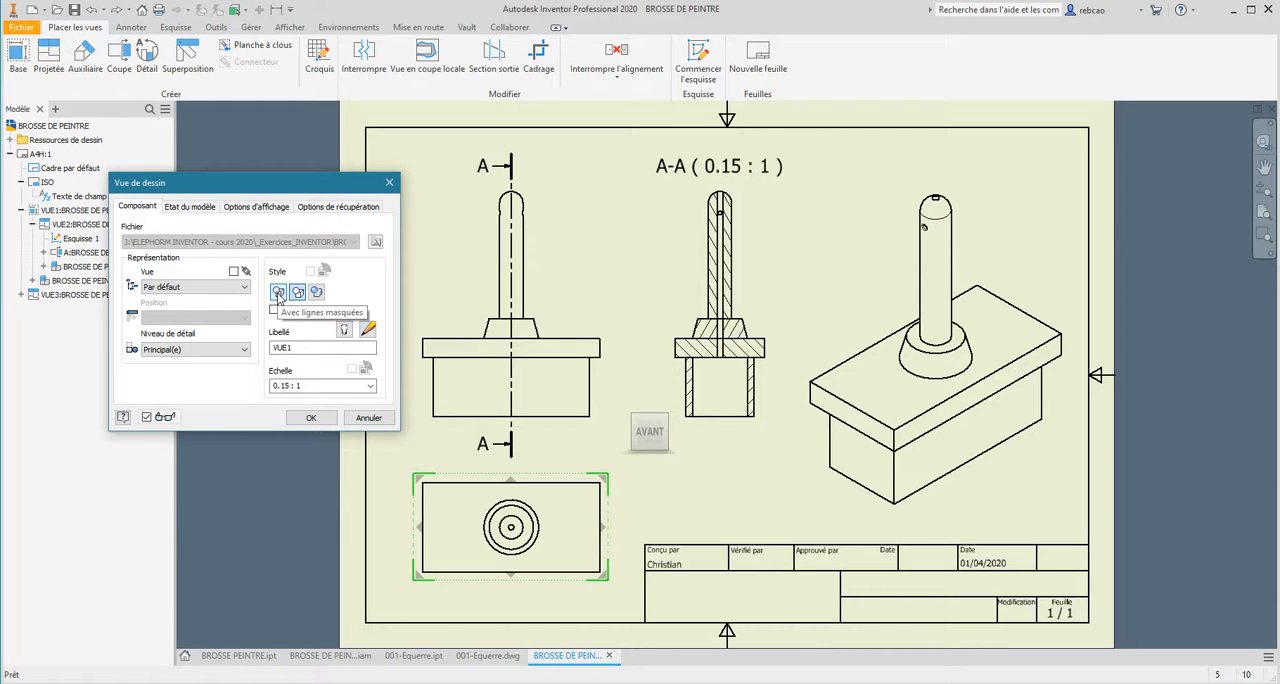
left_click(279, 293)
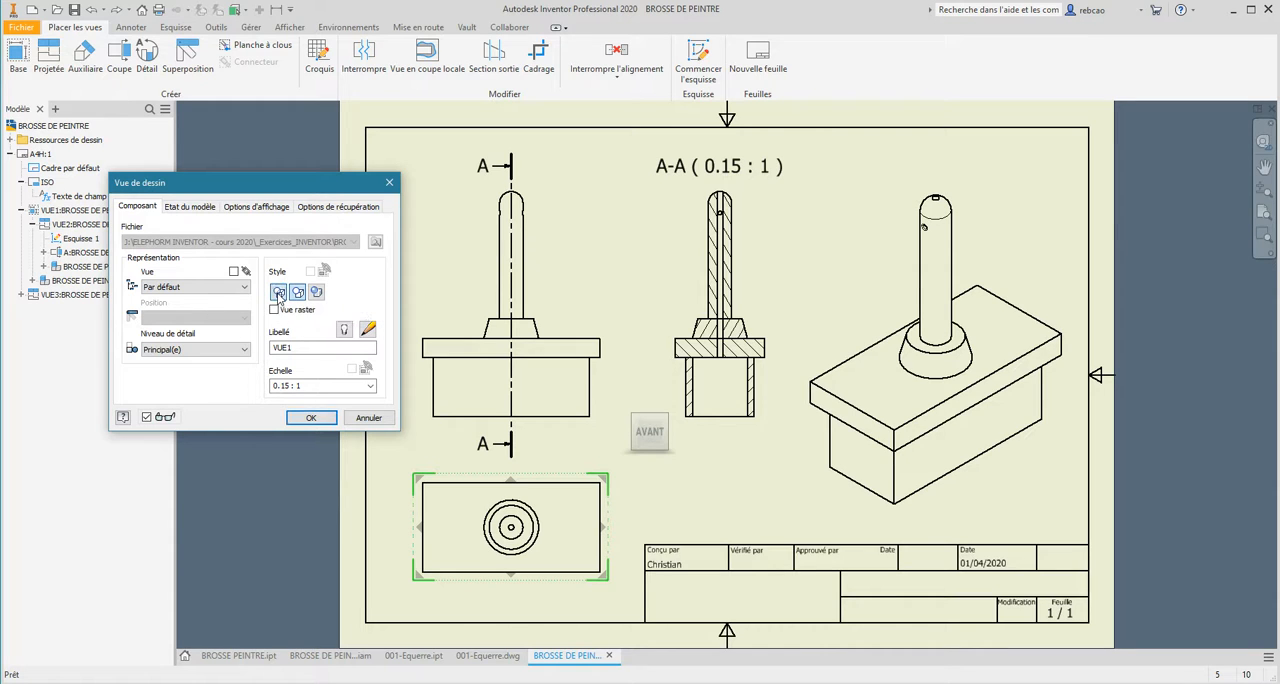
left_click(313, 418)
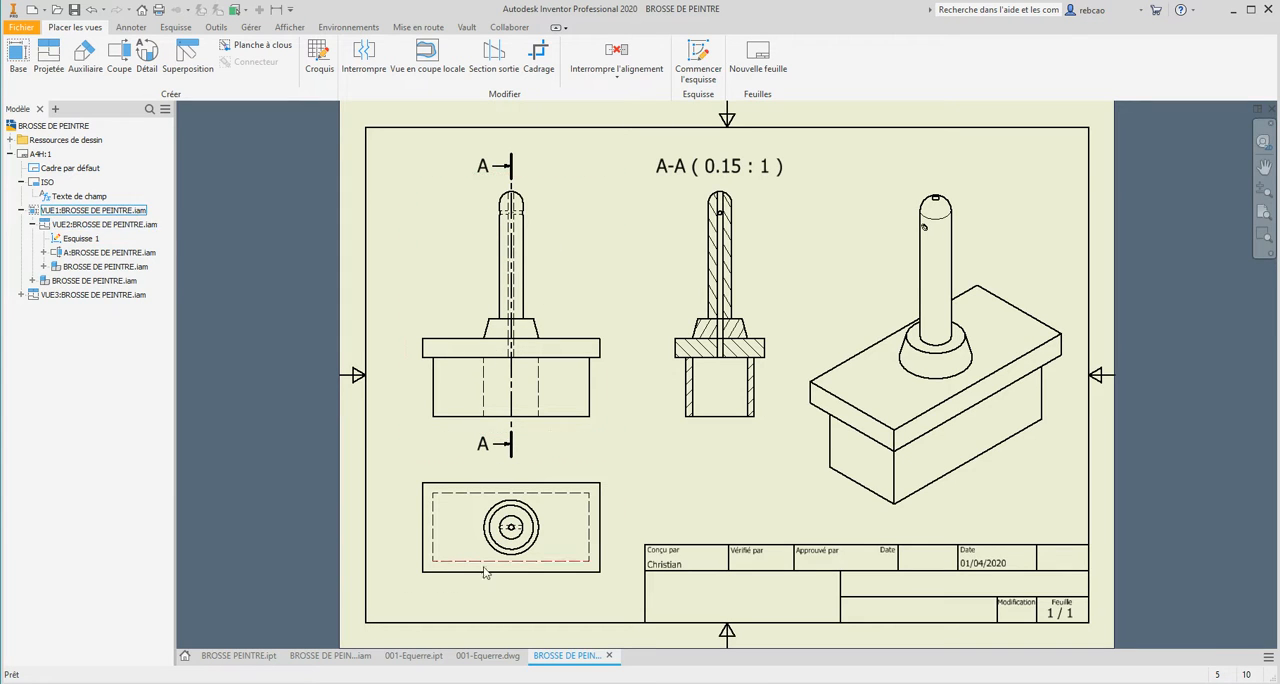
Detach the elevation view's style from the base view and display it without hidden lines.
double_click(475, 277)
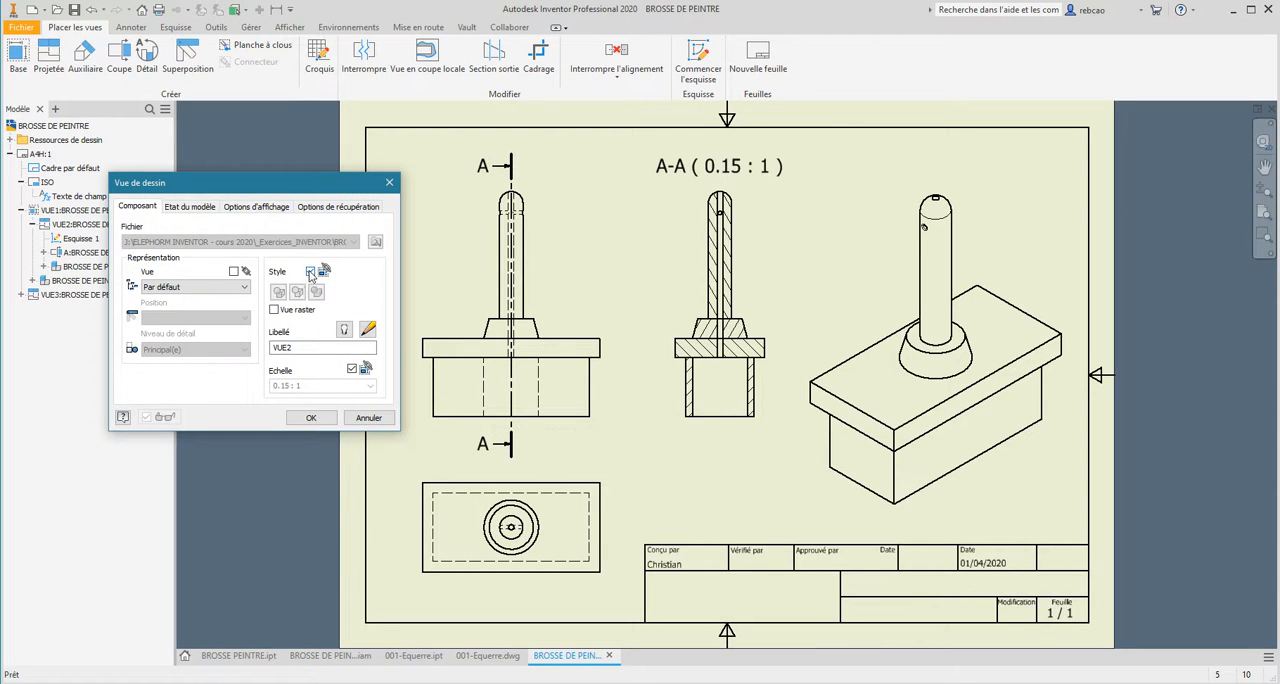
left_click(311, 272)
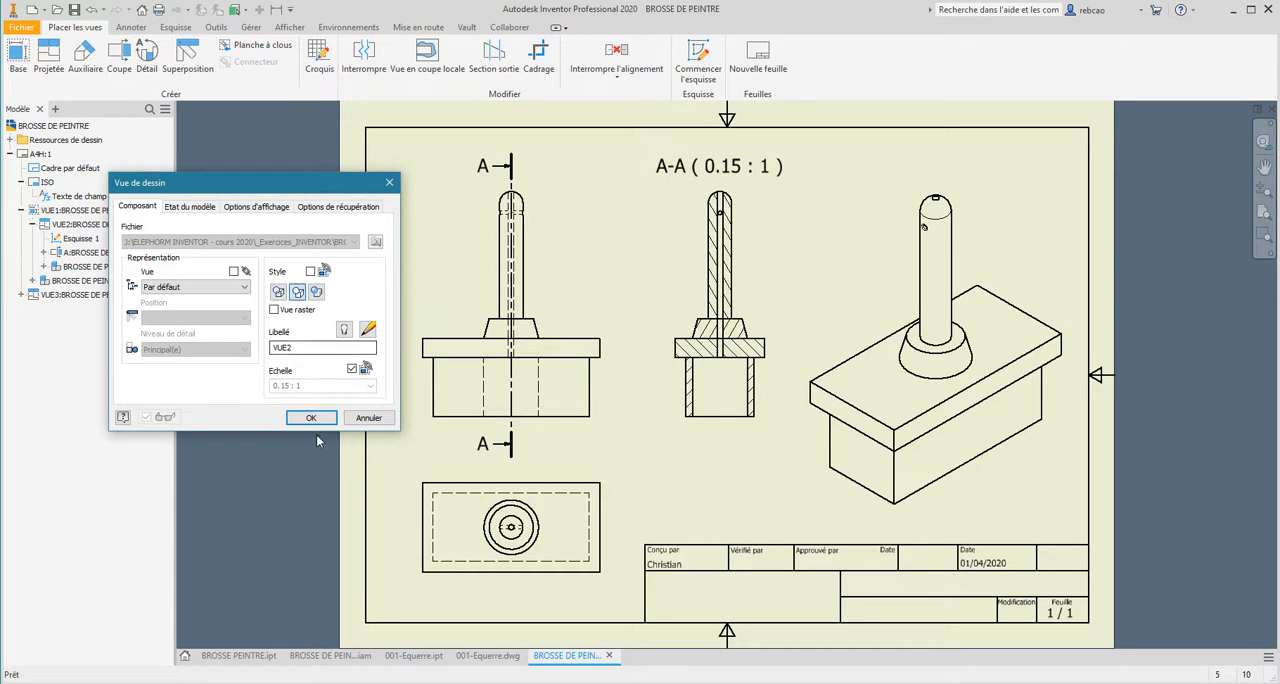
left_click(312, 418)
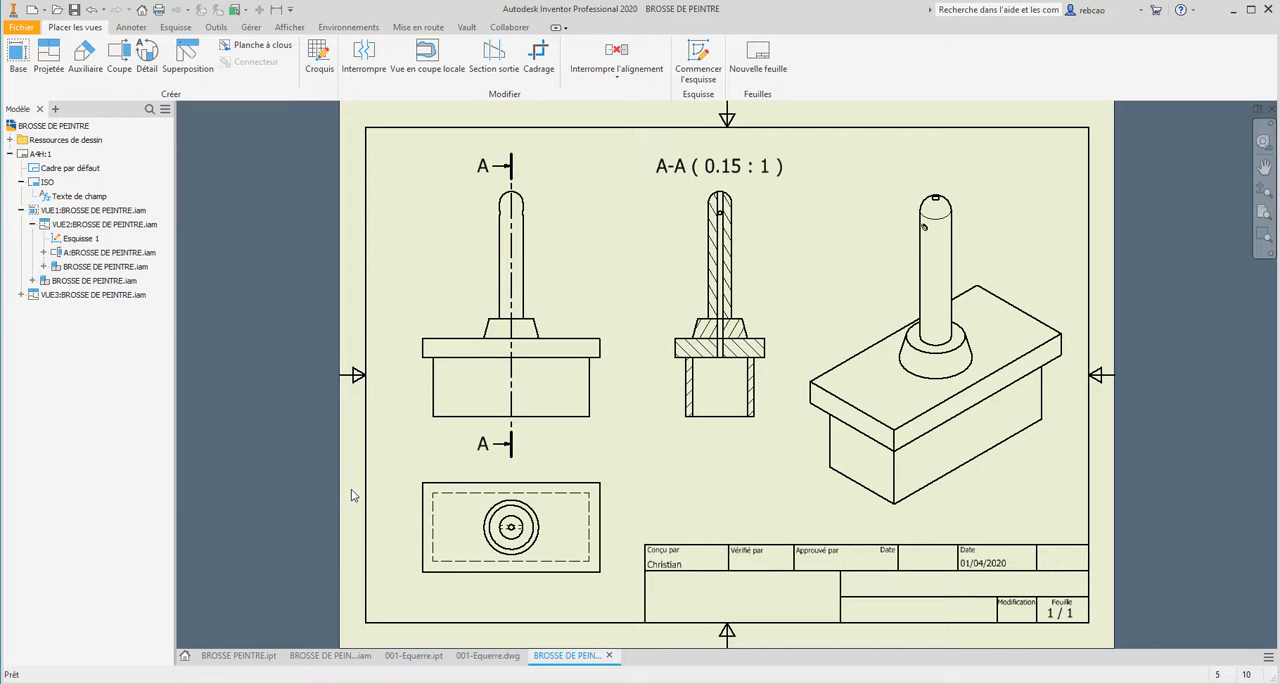
Link the elevation view's display style back to the base view's style.
double_click(414, 308)
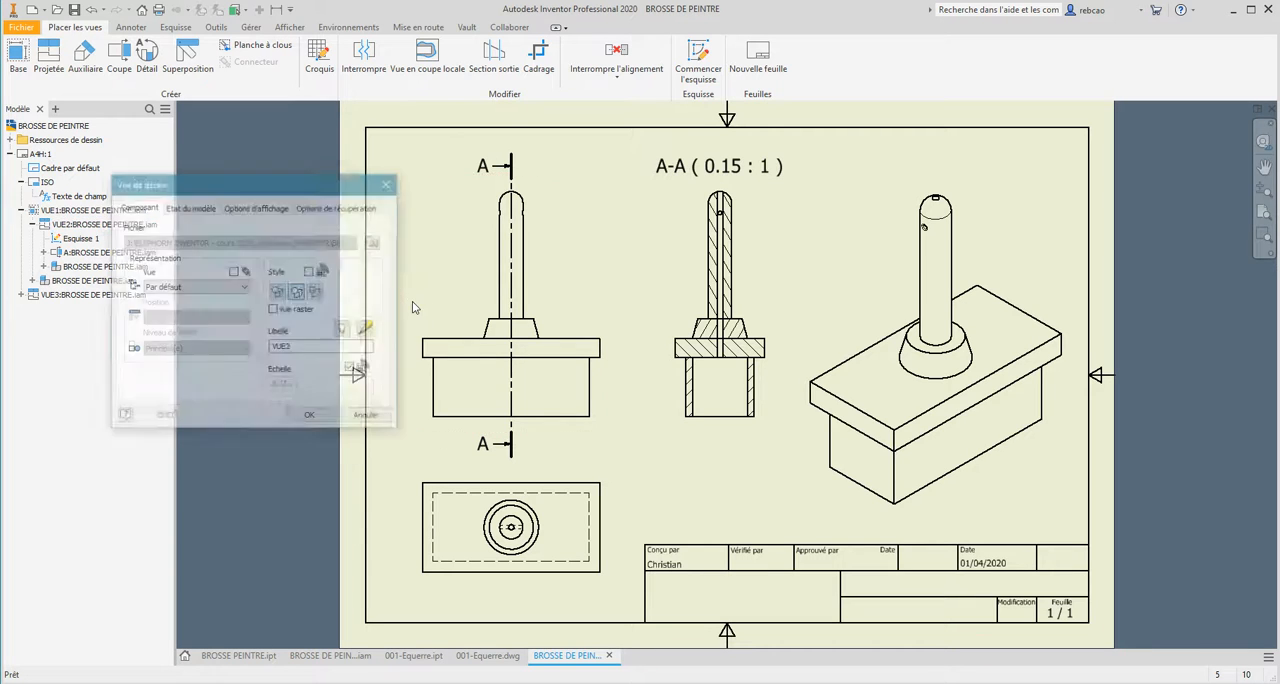
left_click(311, 271)
left_click(311, 417)
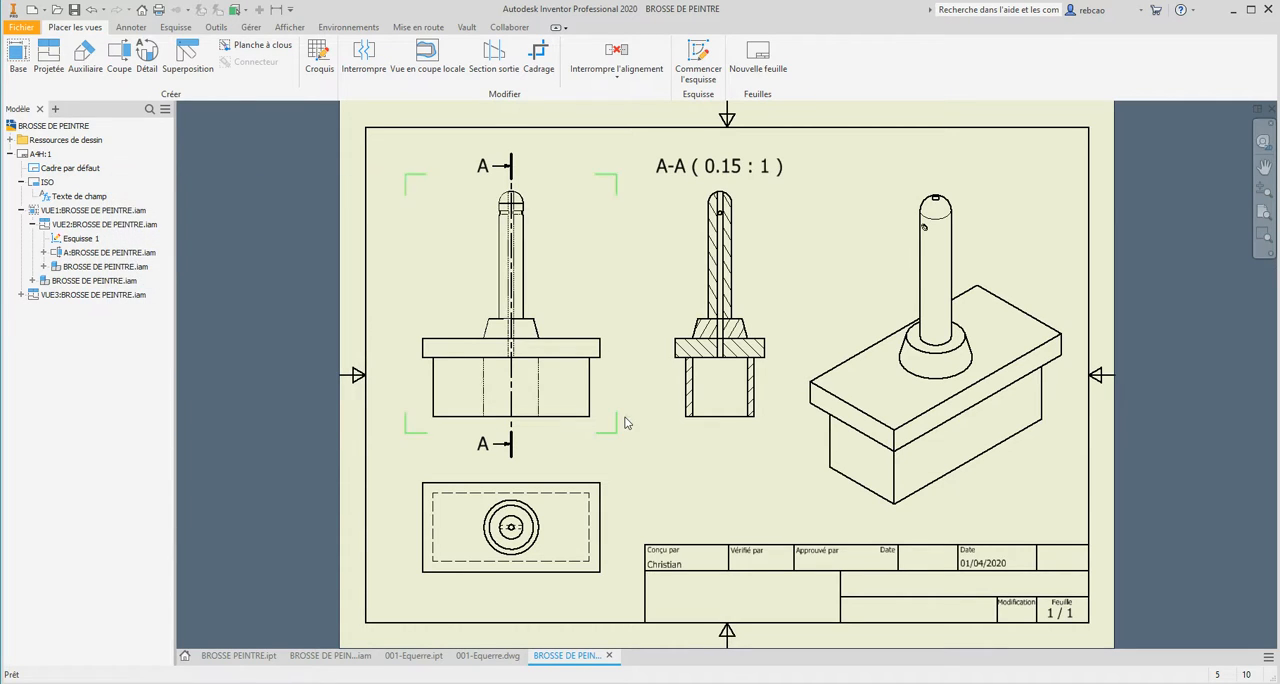
left_click(590, 385)
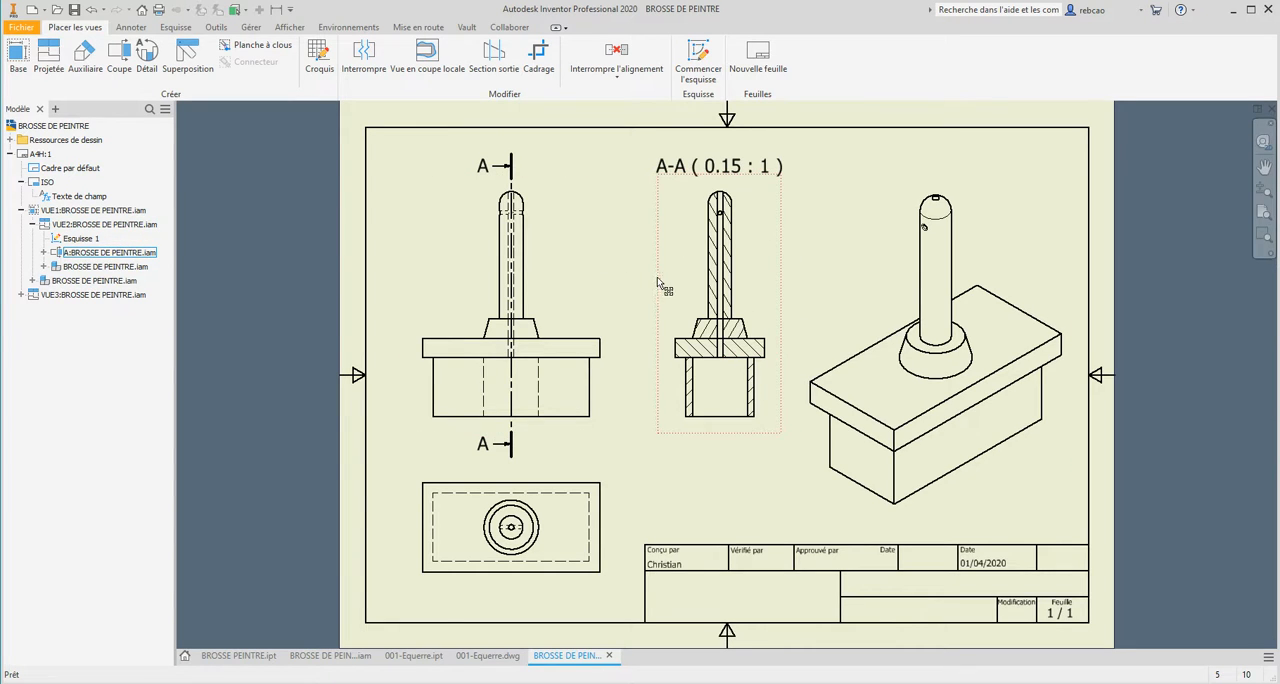
Set the isometric view's display style to shaded with hidden lines removed.
double_click(849, 299)
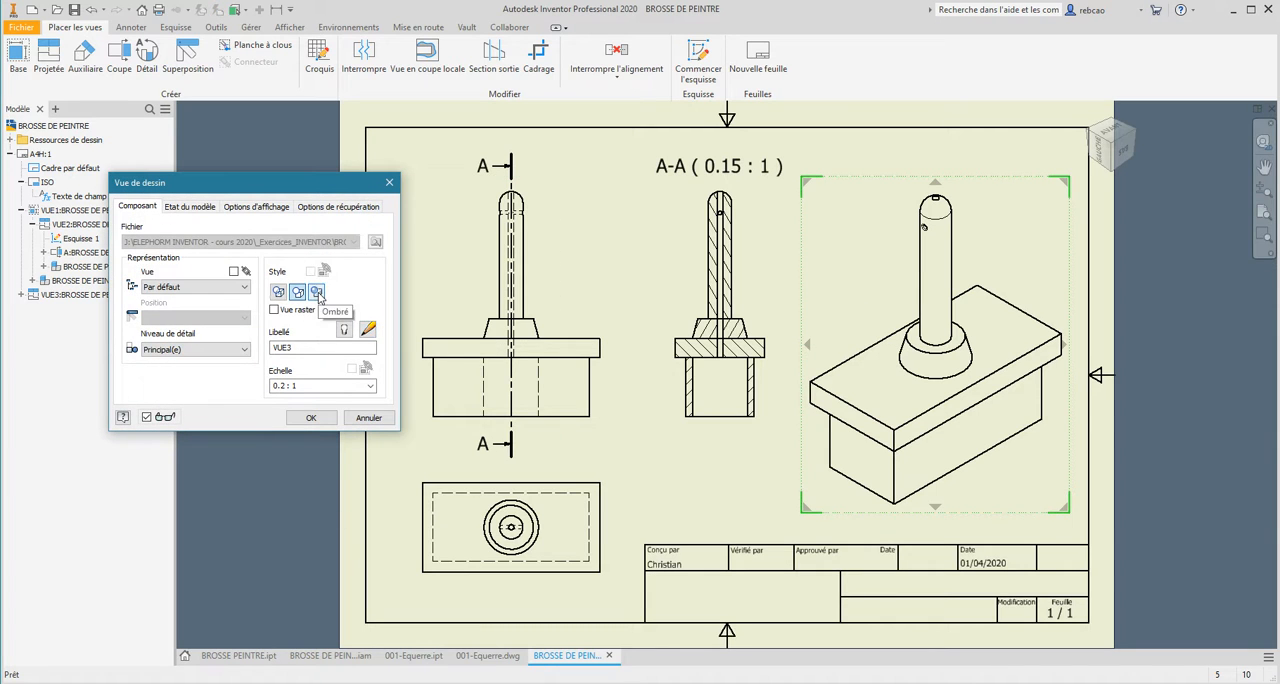
left_click(321, 424)
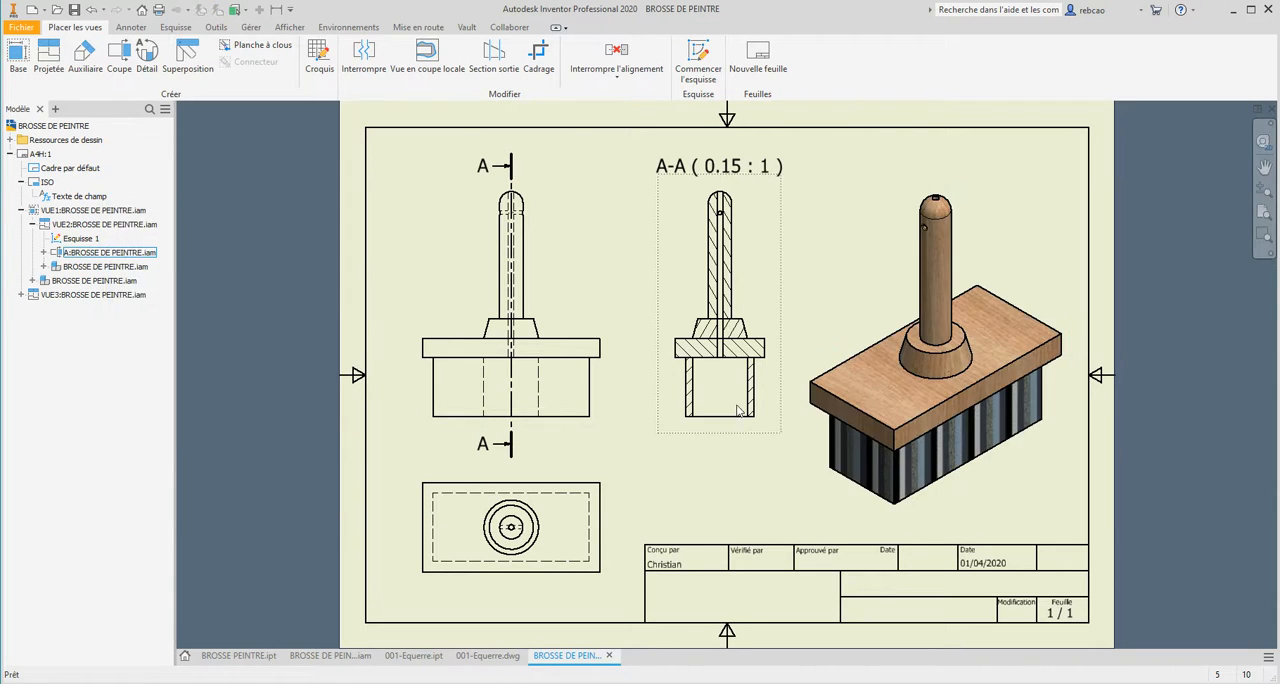